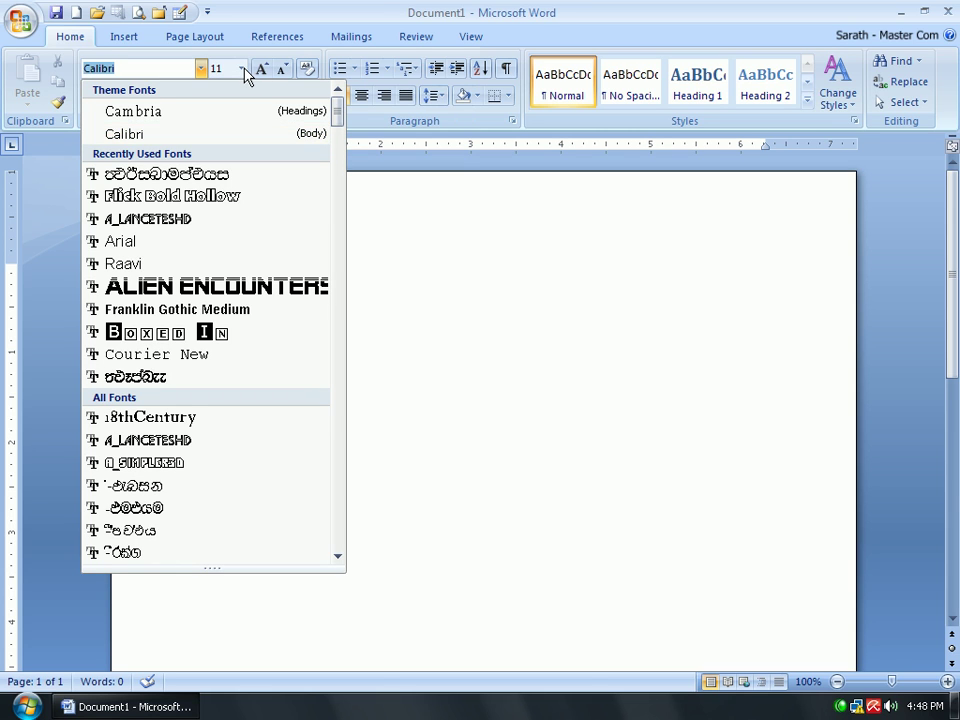
Set the font size to 28 for the blank document.
click(242, 68)
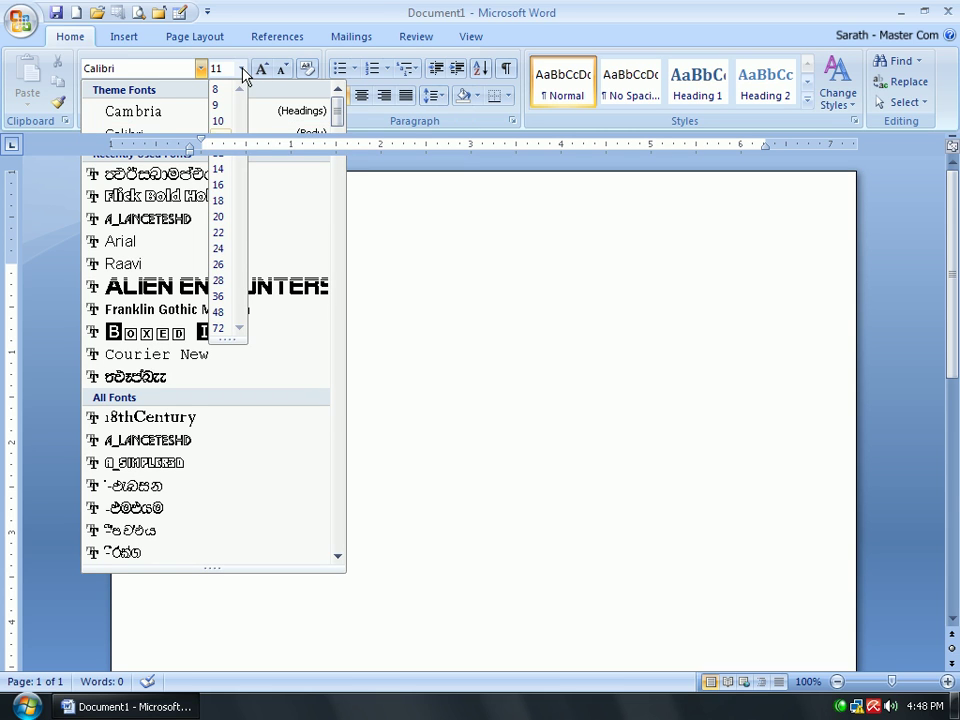
click(222, 274)
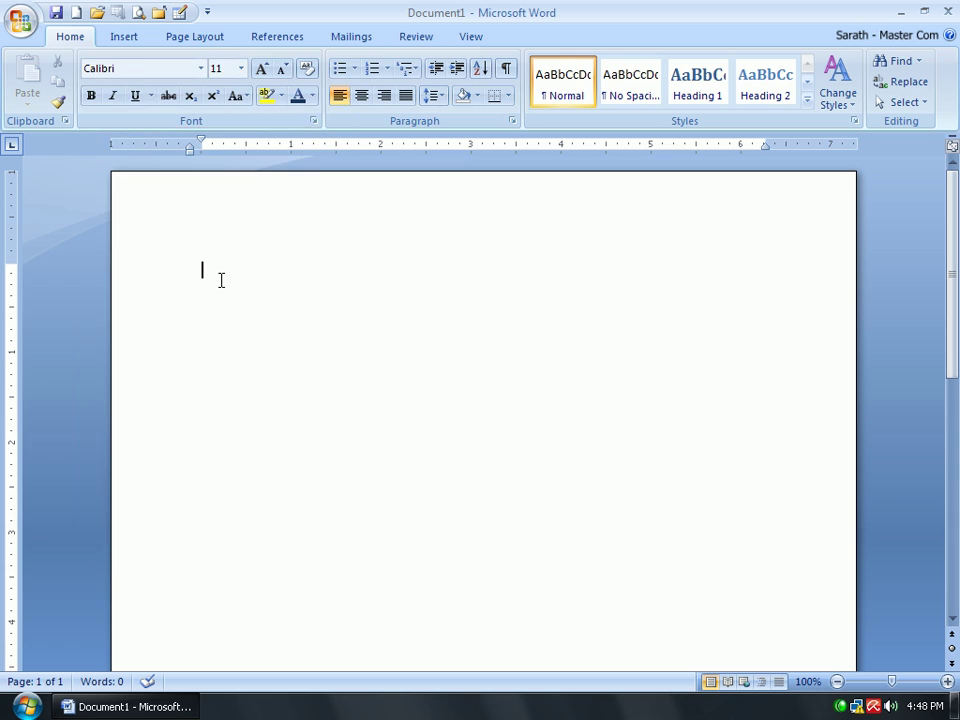
click(241, 68)
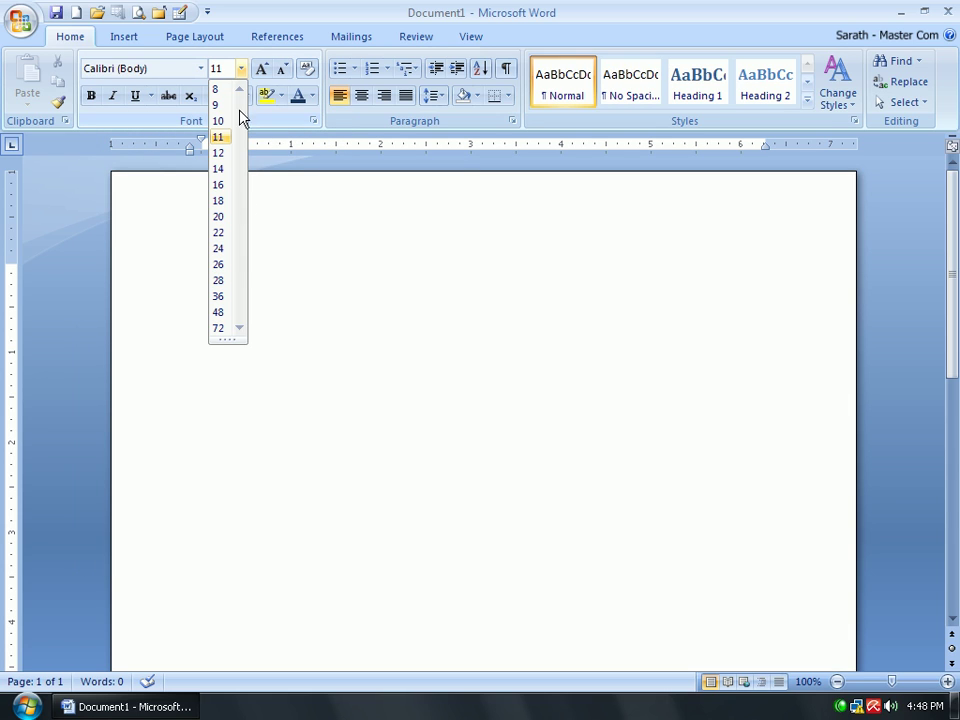
click(224, 281)
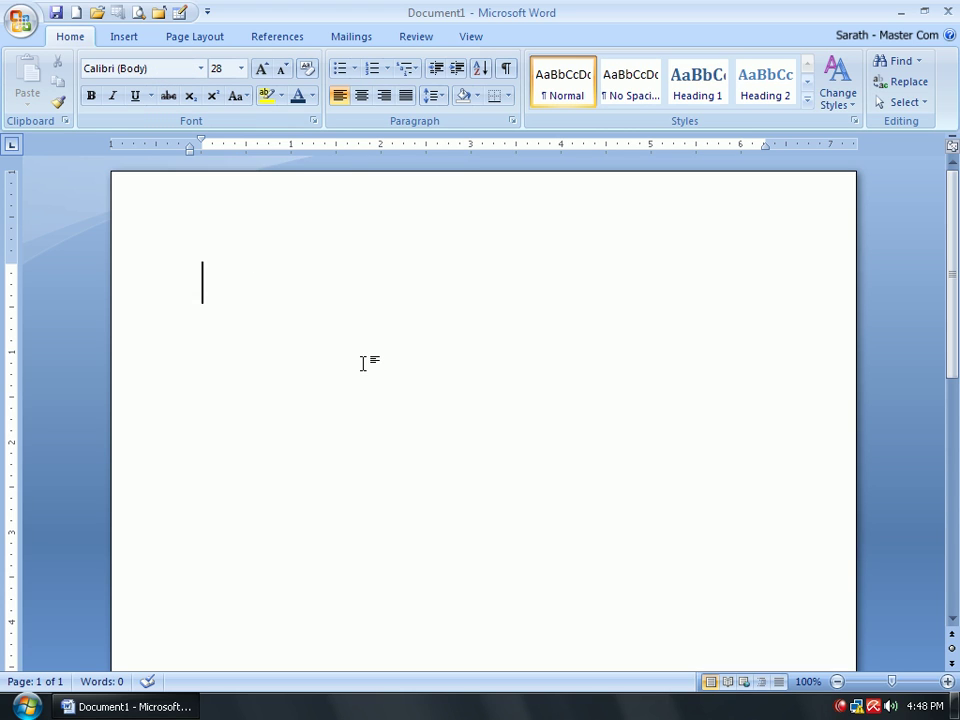
Enter the test letters "aA" in the Calibri font and erase them.
text(a)
text(A)
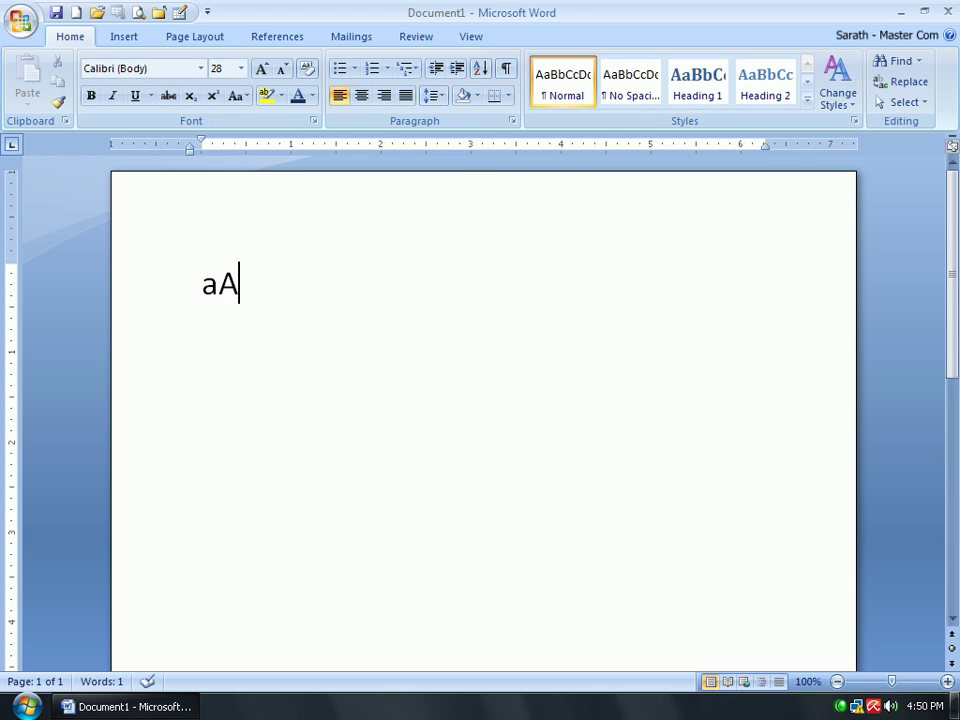
key(BackSpace)
key(BackSpace)
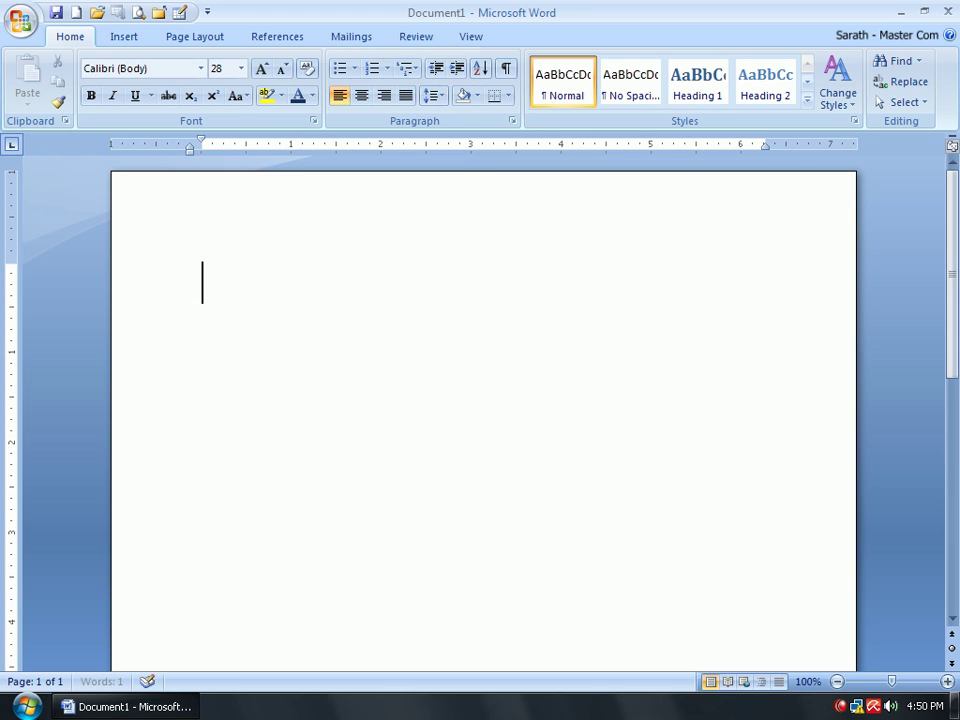
Change the font to FMBindumathi and write spaced sample Sinhala letters with their vowel signs, including අ, සි and ස්.
click(201, 68)
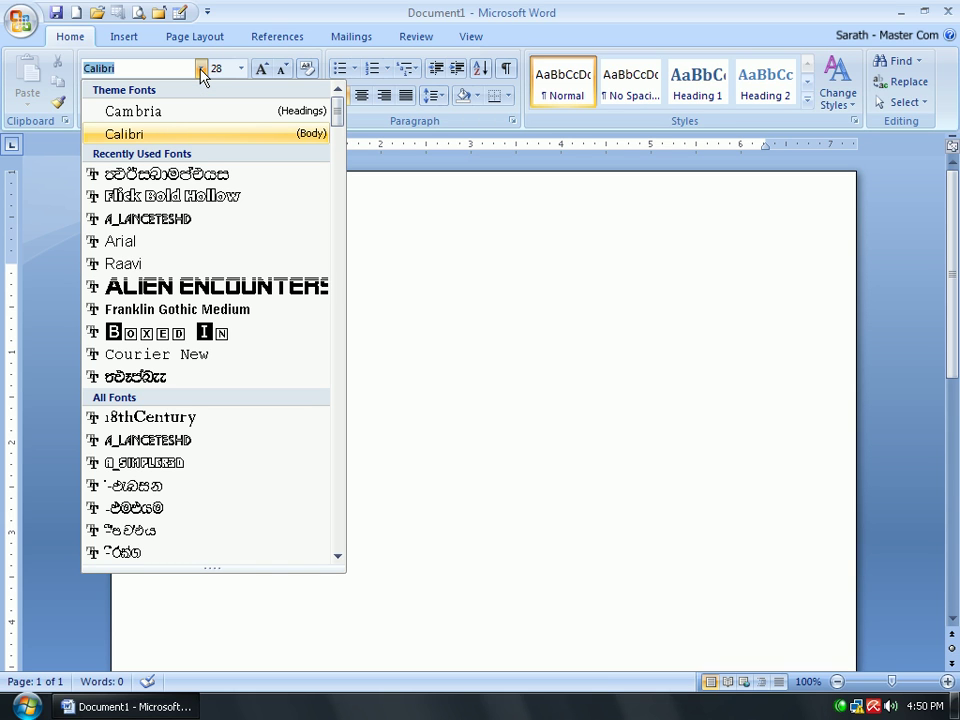
click(198, 176)
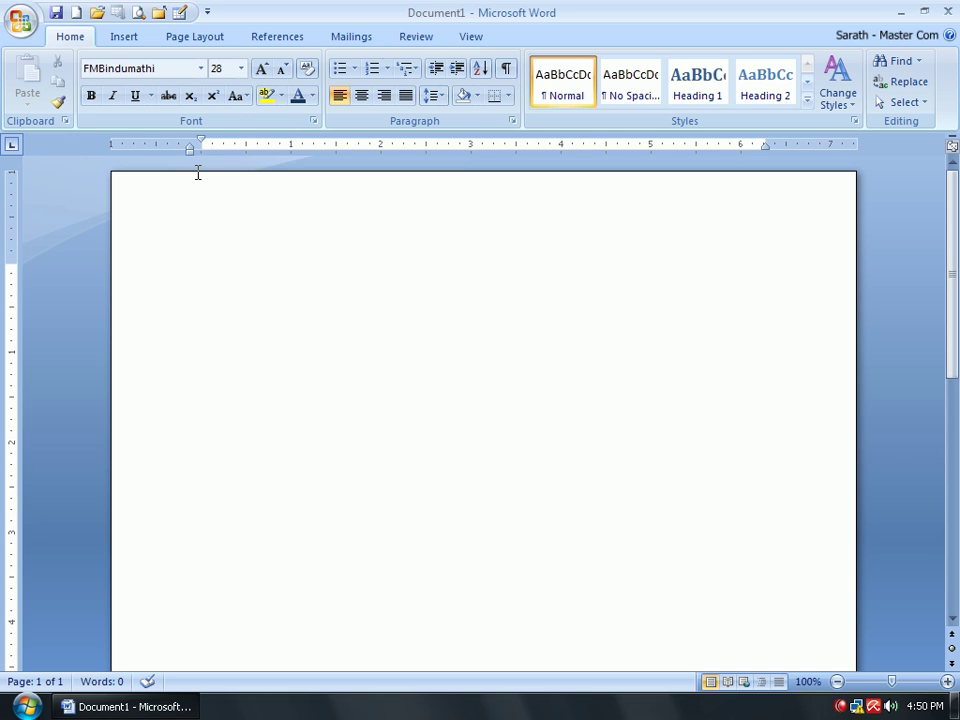
text(w)
text(i)
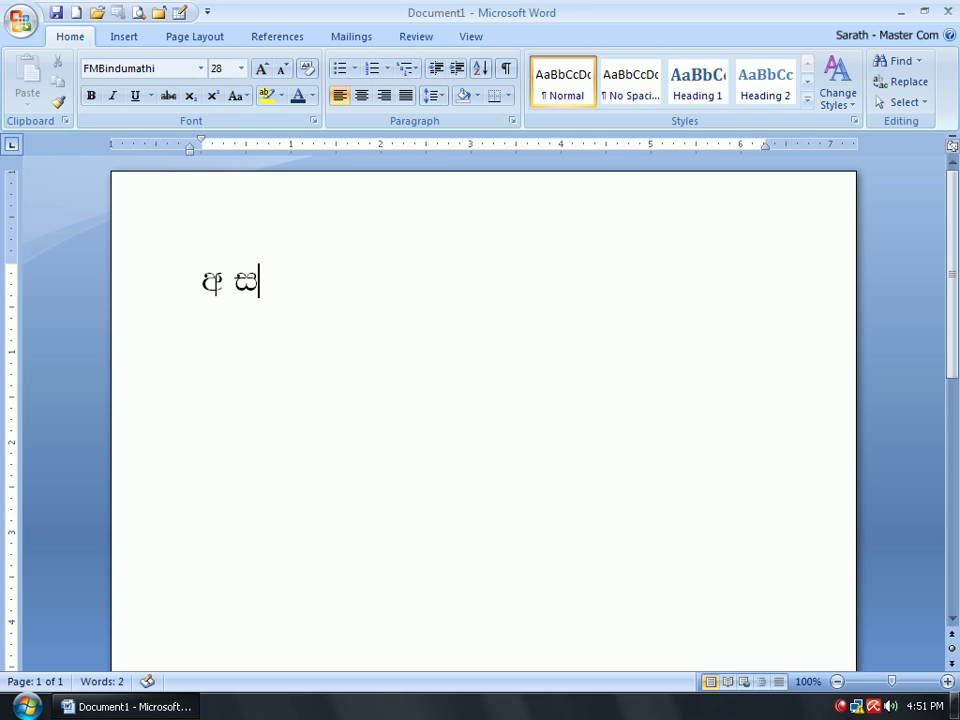
text(s u)
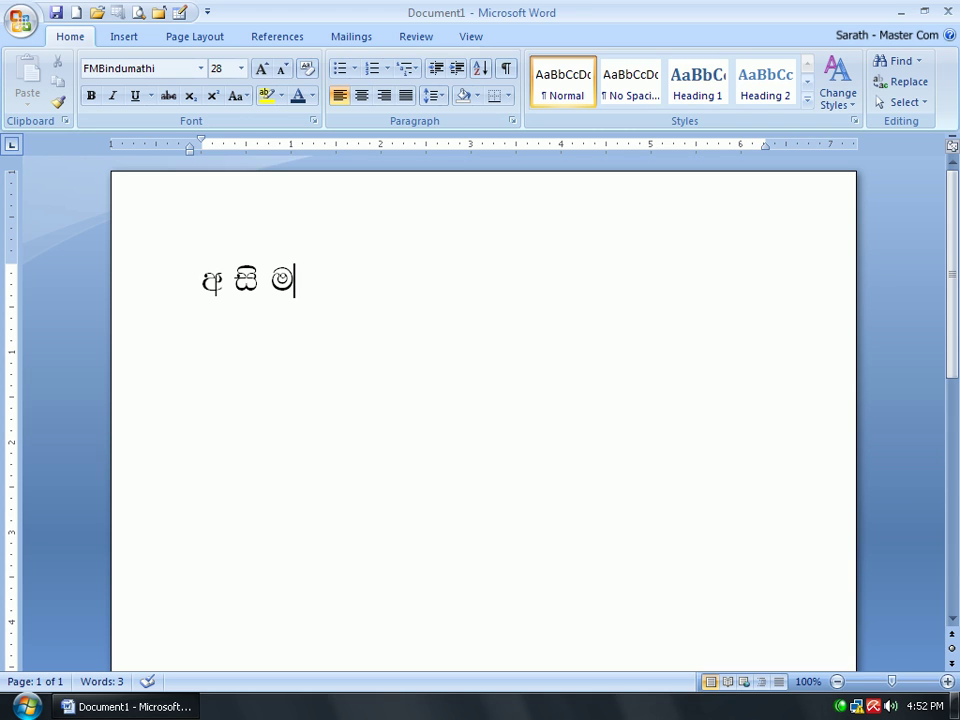
text(s)
text(i)
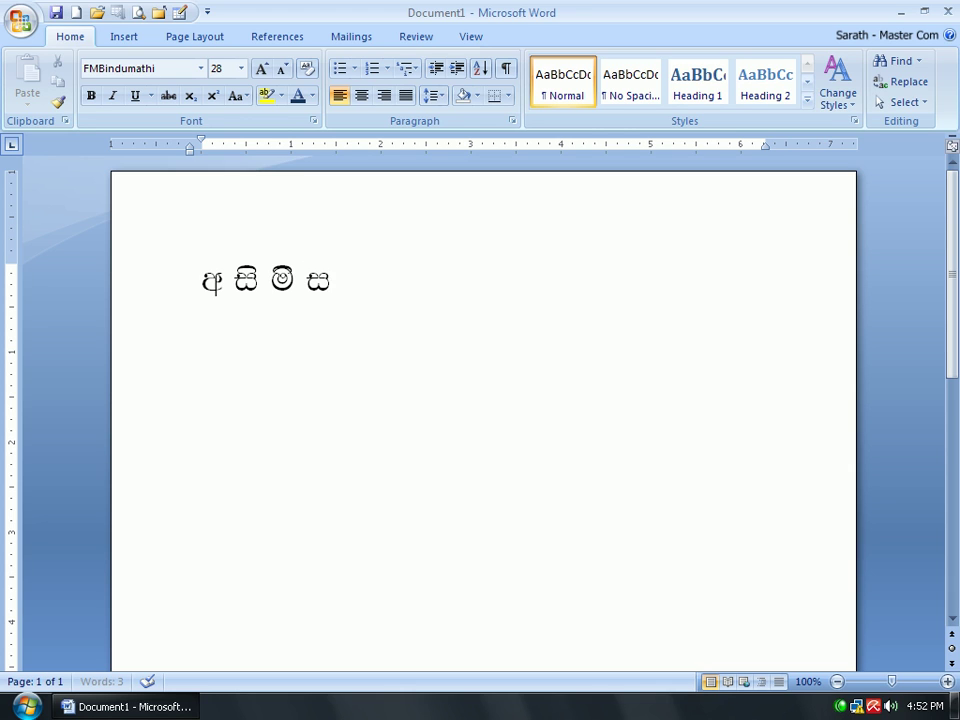
text(a ra)
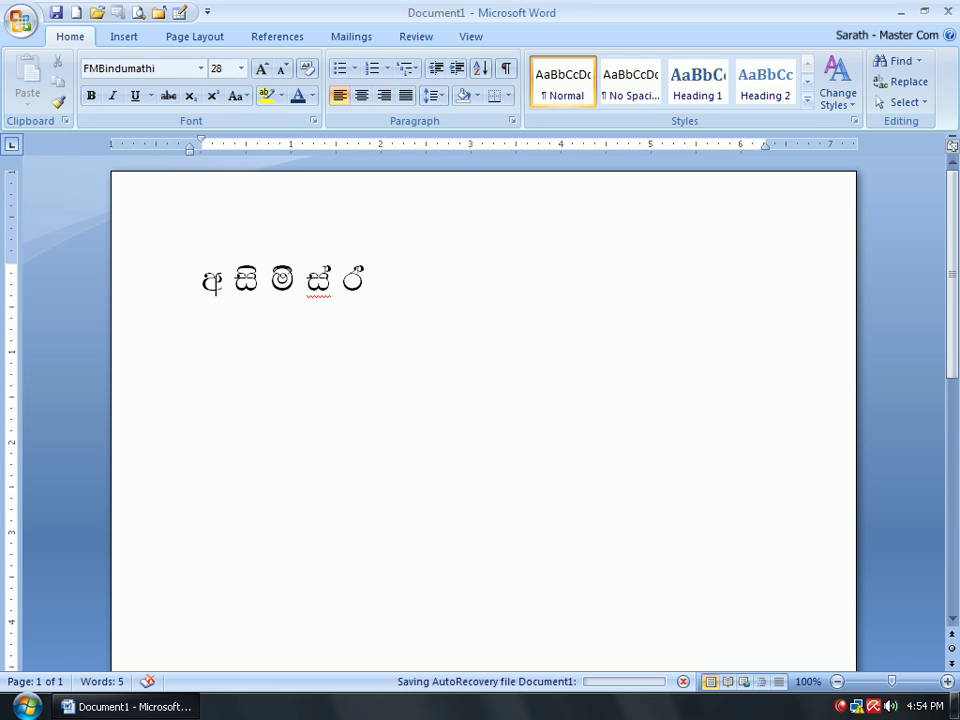
text(s)
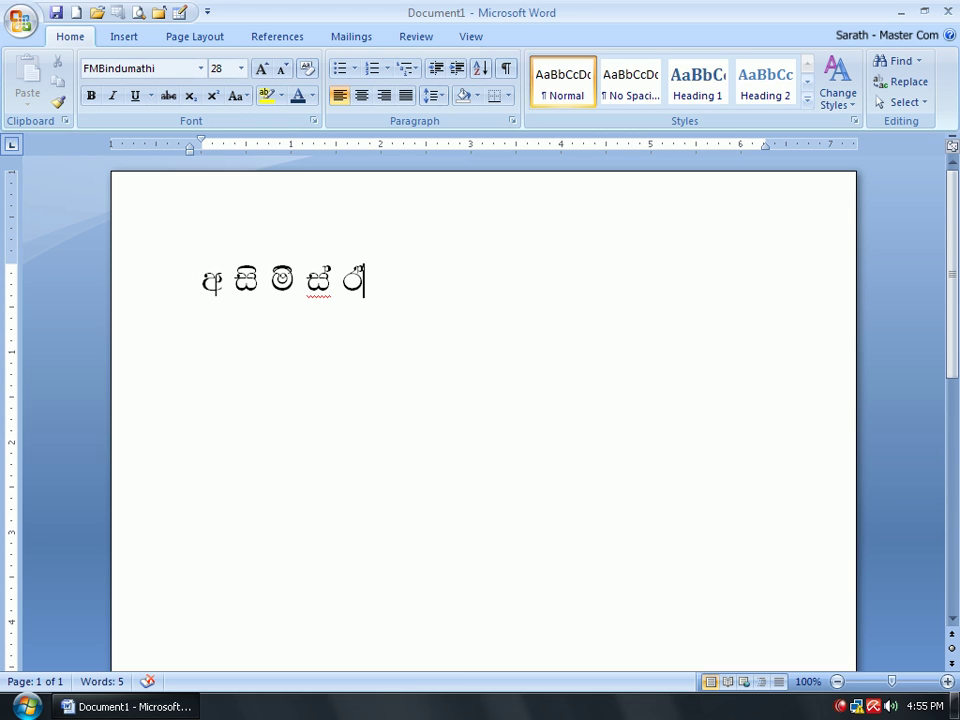
text(a)
Erase all the sample Sinhala letters from the page.
key(BackSpace)
key(BackSpace)
key(BackSpace)
key(BackSpace)
key(BackSpace)
key(BackSpace)
key(BackSpace)
key(BackSpace)
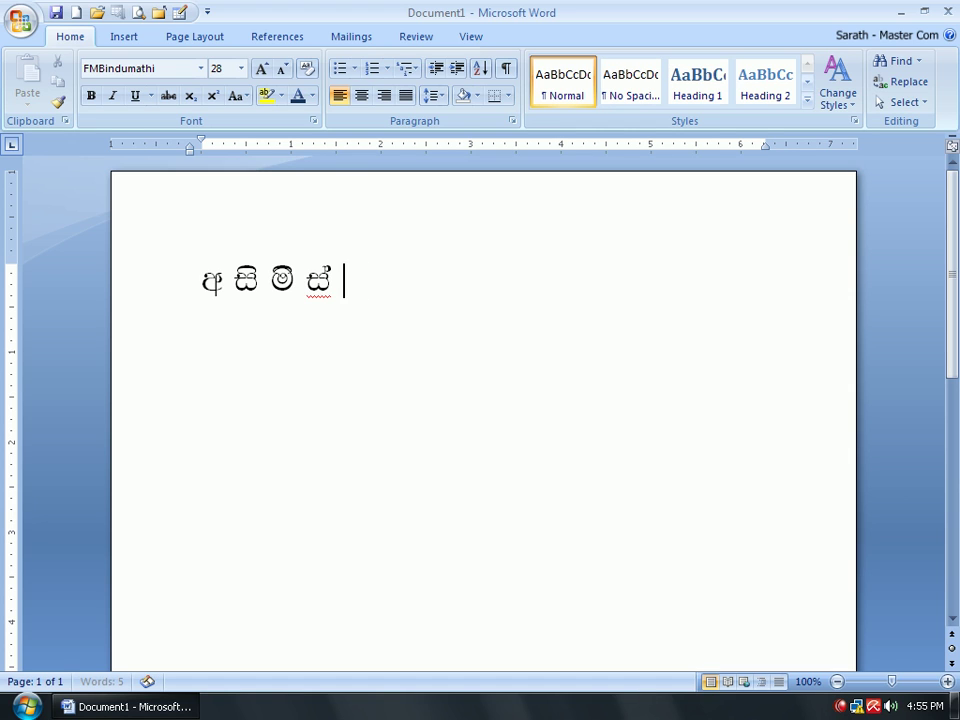
key(BackSpace)
key(BackSpace)
key(BackSpace)
key(BackSpace)
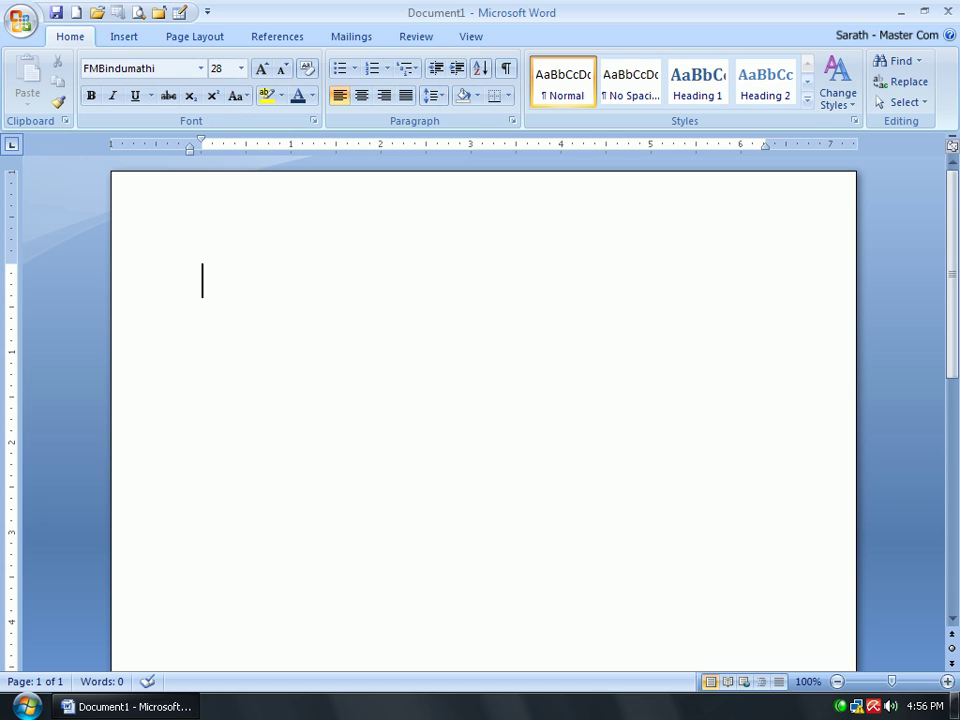
Write the letter අ and insert the FMBindumathi symbol ම් (character code 00EF) after it.
text(w)
click(130, 42)
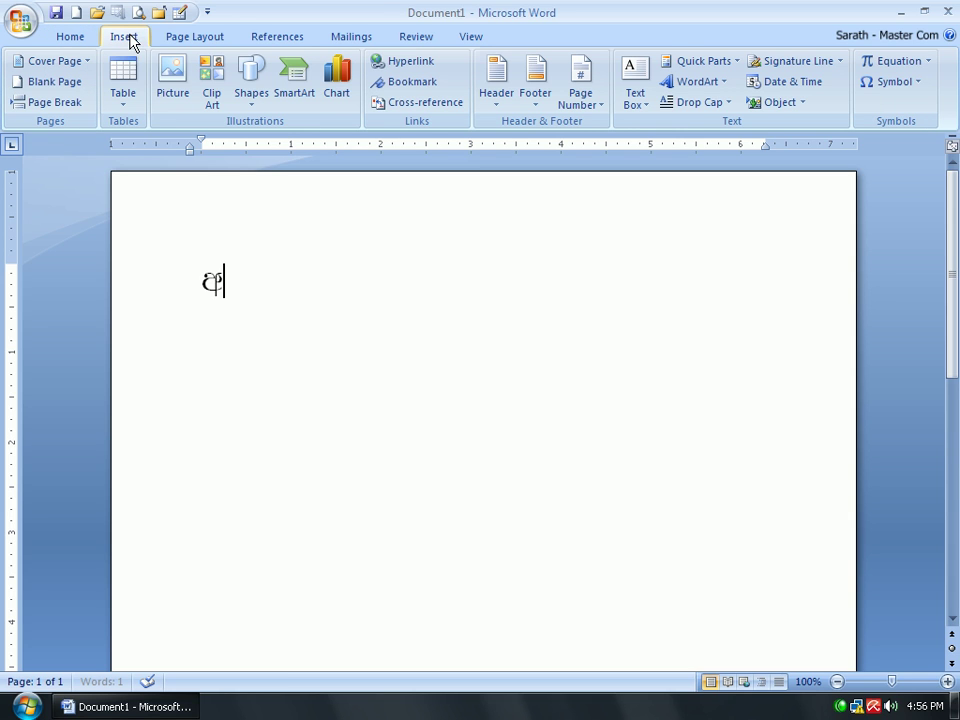
click(918, 84)
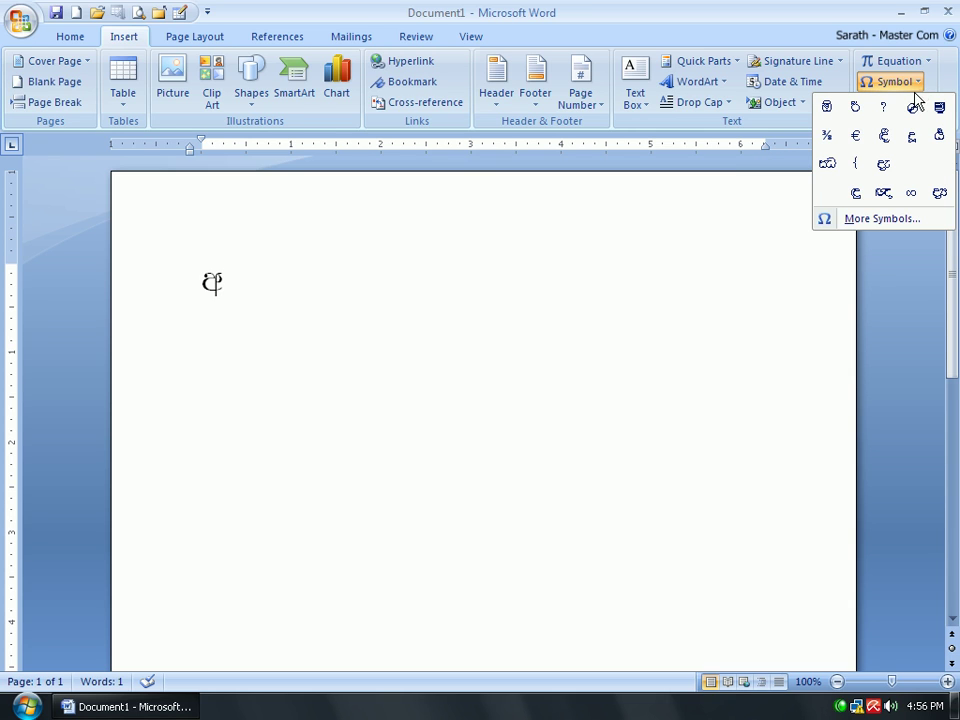
click(876, 221)
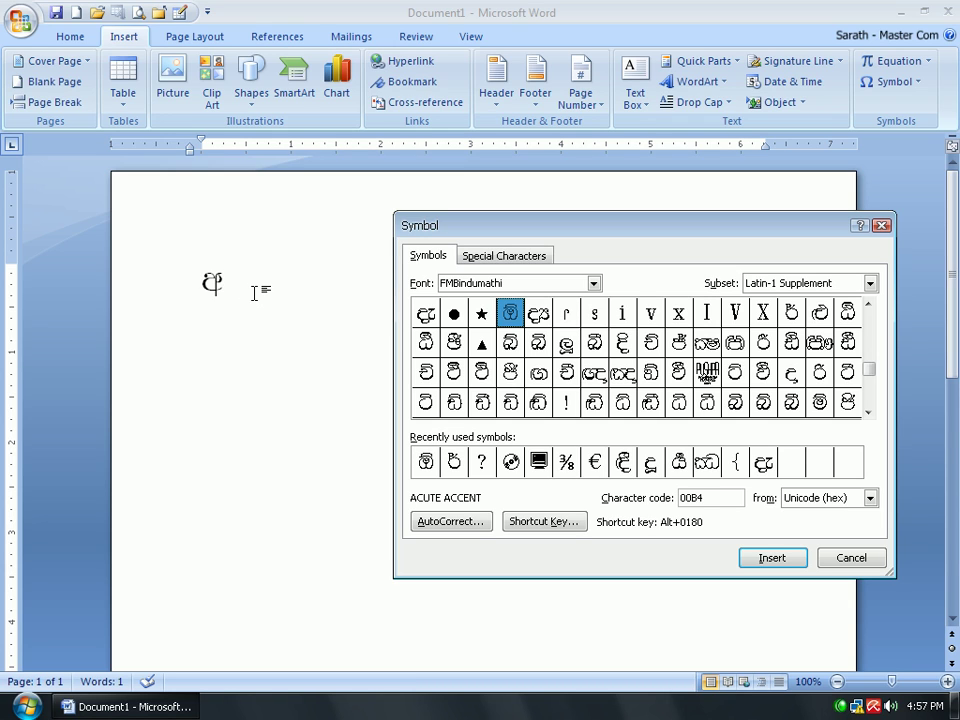
click(593, 283)
mouse_move(597, 333)
mouse_down()
mouse_move(597, 362)
mouse_move(598, 313)
mouse_up()
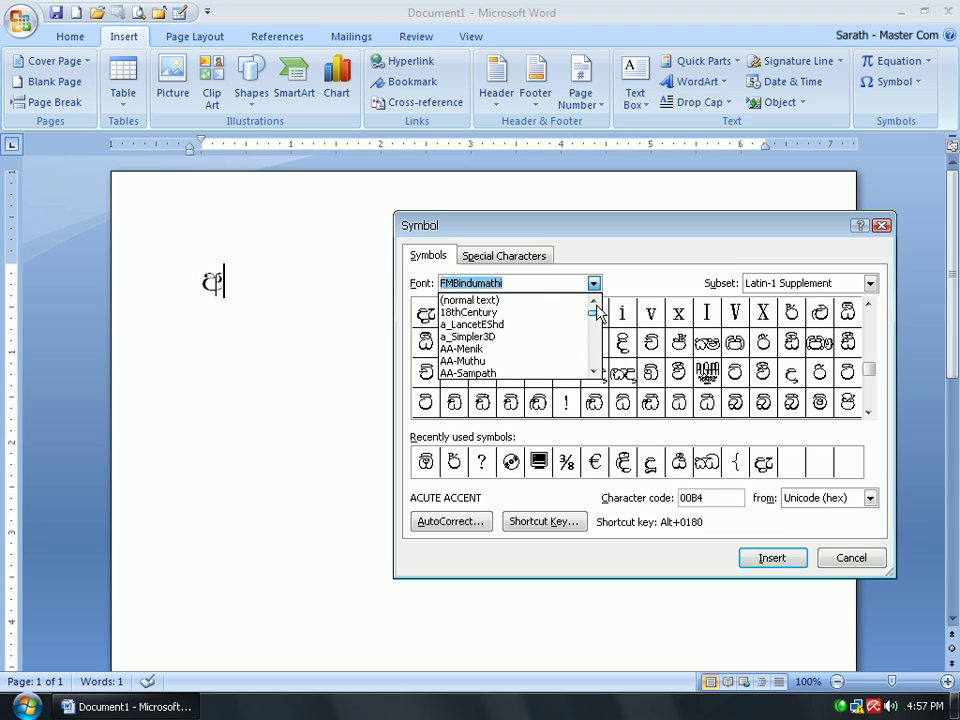
click(743, 437)
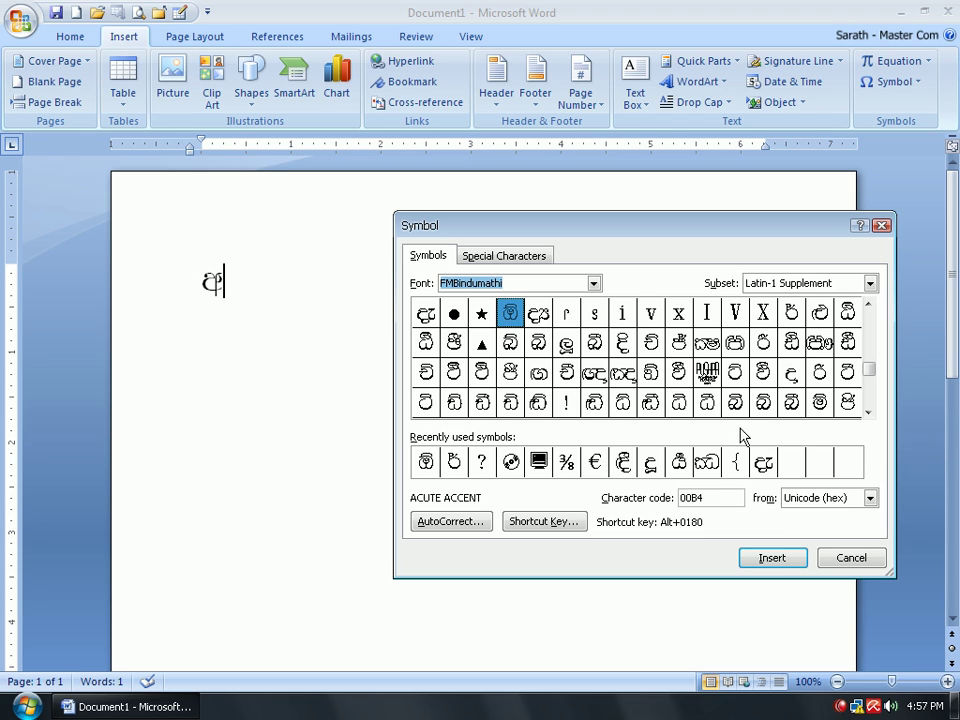
click(820, 404)
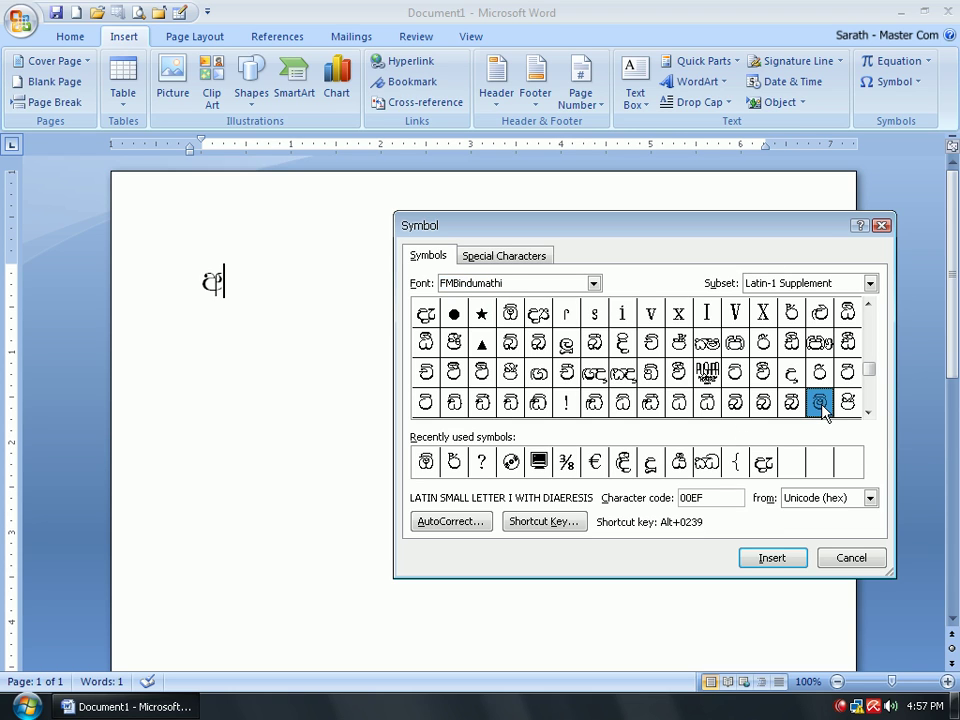
click(785, 565)
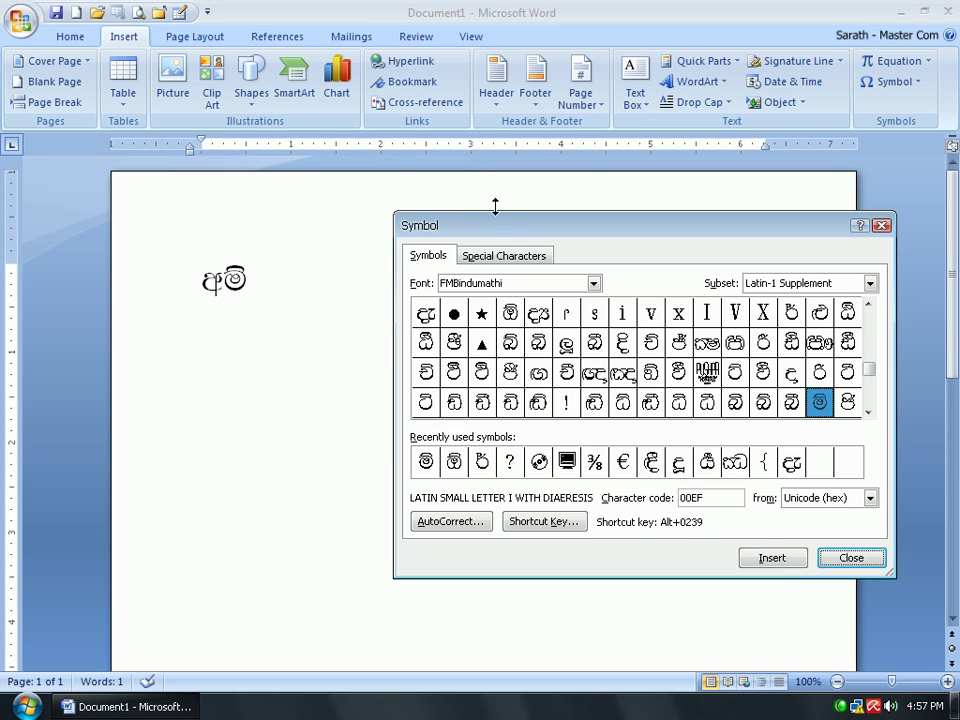
Move the Symbol dialog away from the text and complete the word අම්මා in the document, followed by a space.
drag(503, 231, 529, 215)
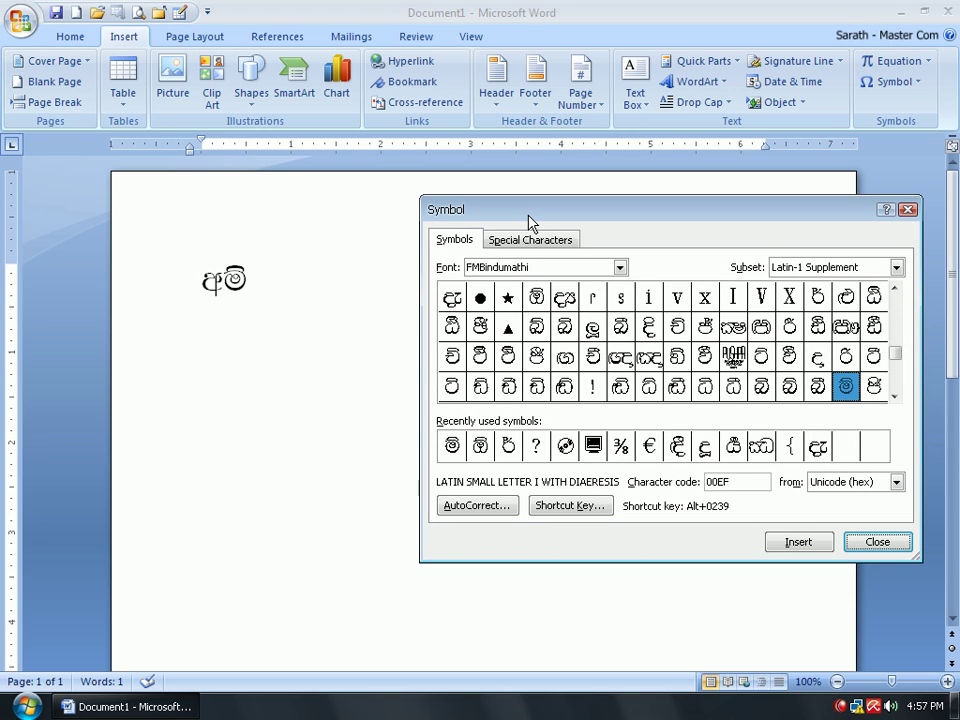
click(279, 313)
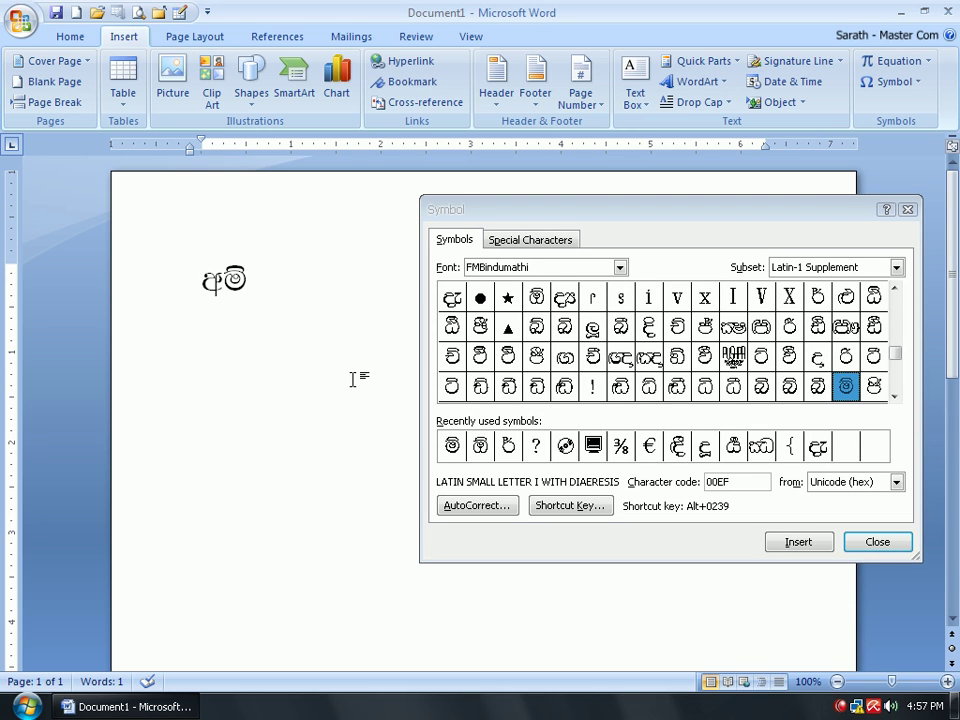
text(ud)
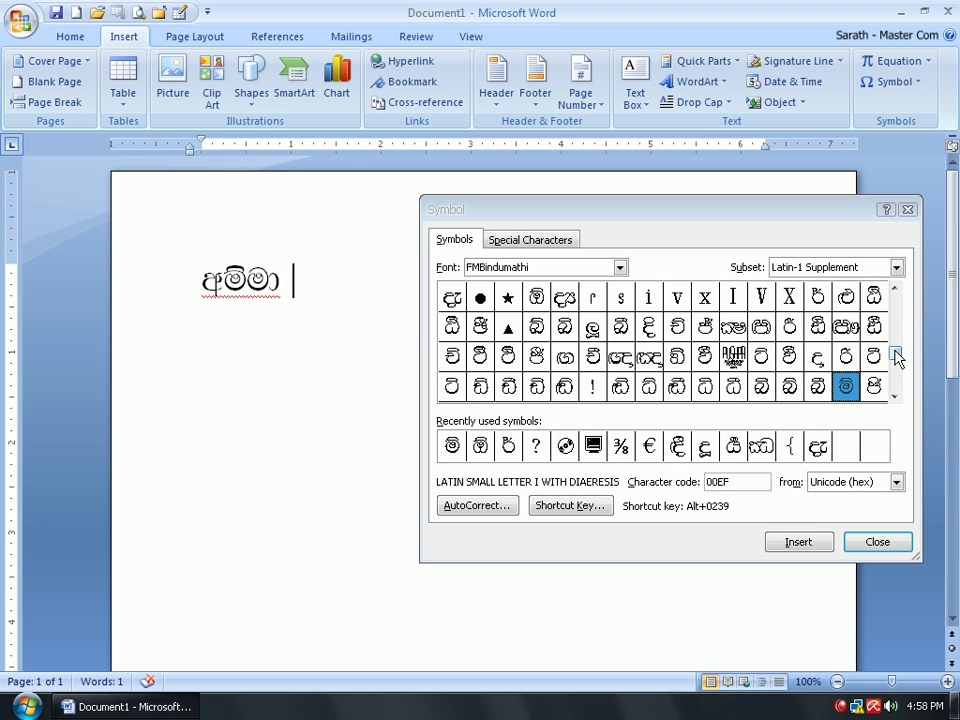
Insert the FMBindumathi symbol with character code 005B after the word and close the Symbol dialog.
drag(896, 358, 896, 315)
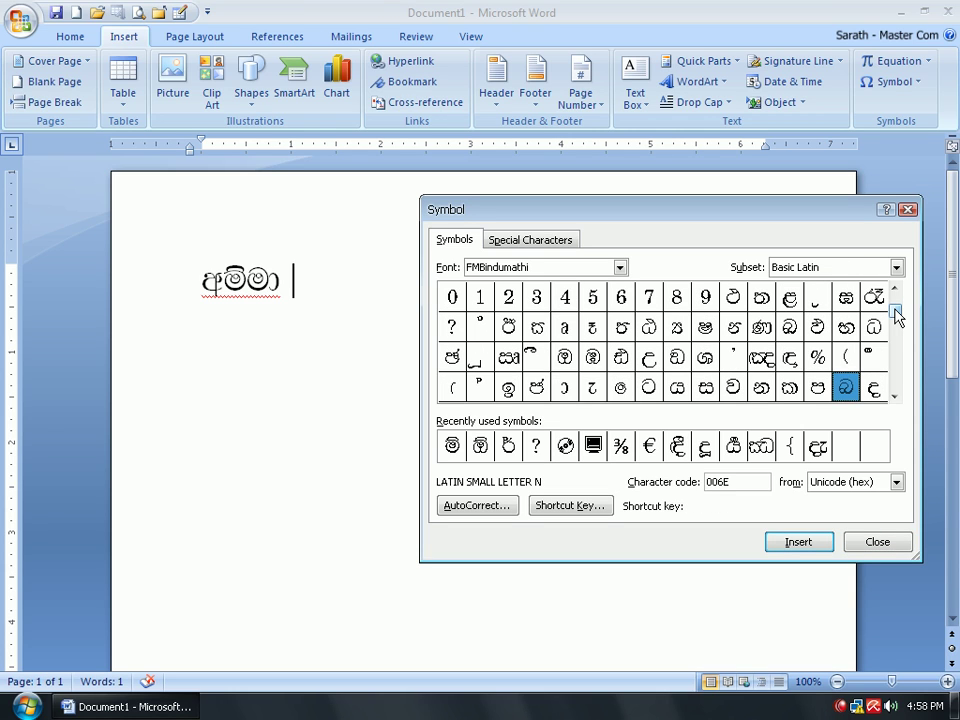
click(762, 358)
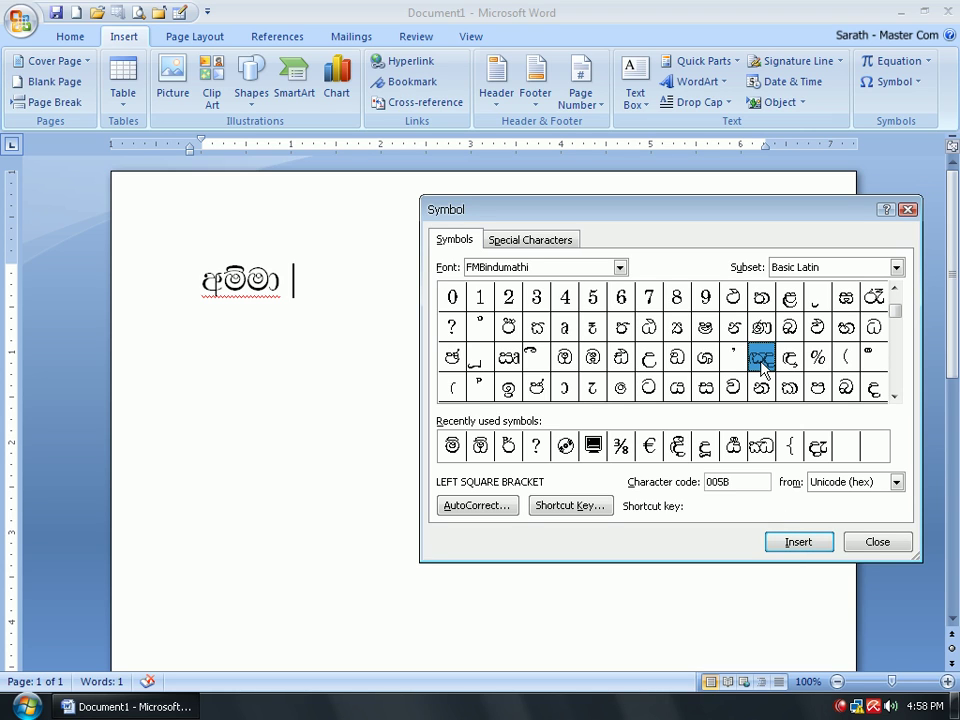
double_click(762, 362)
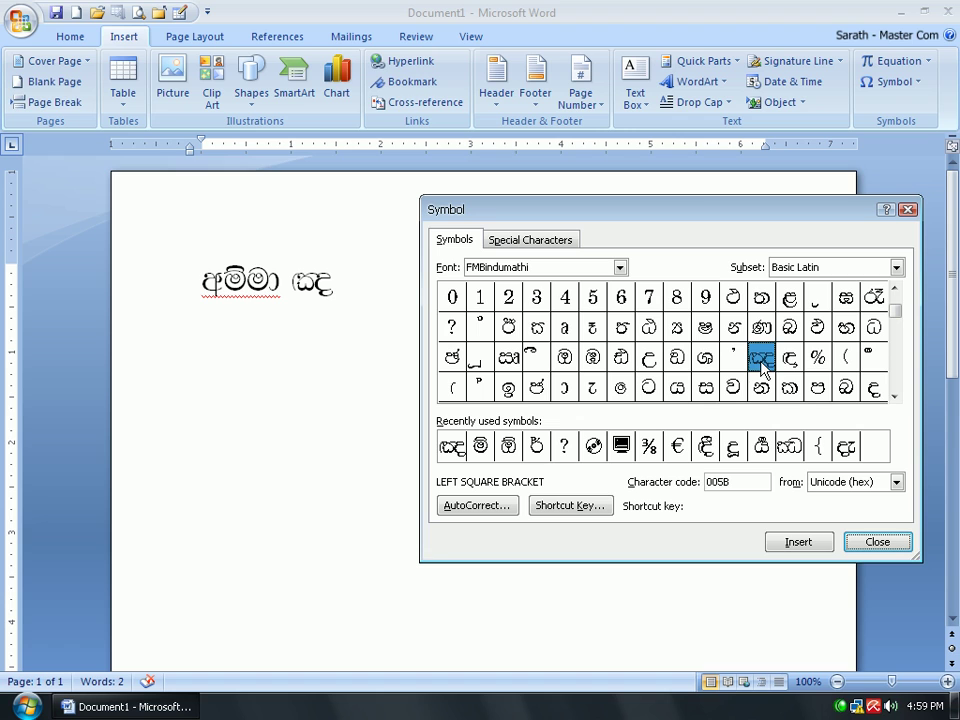
drag(714, 214, 690, 201)
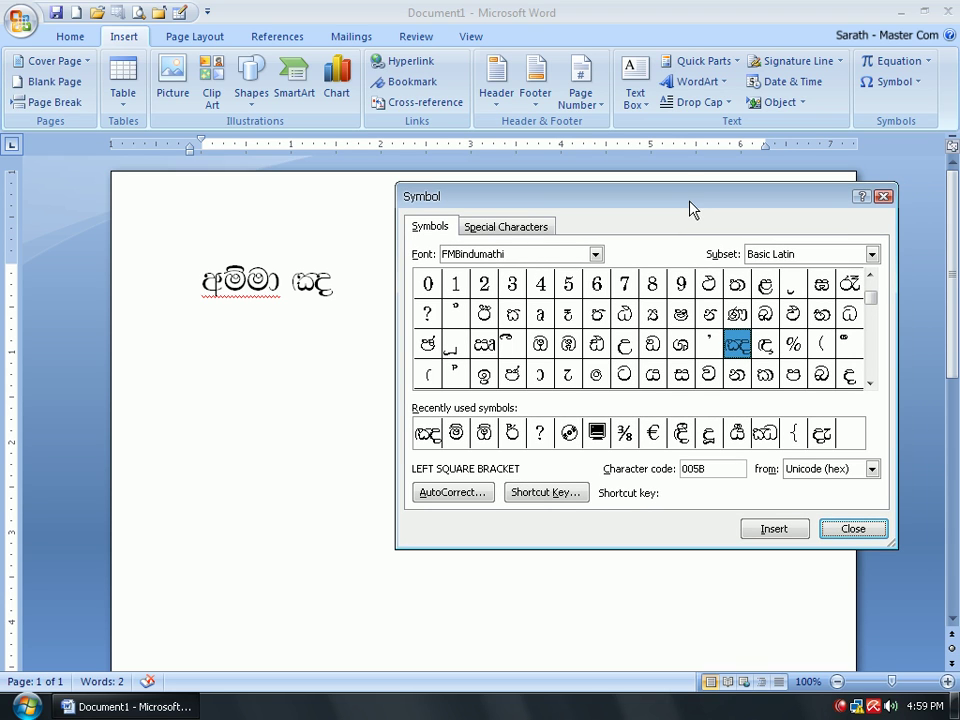
click(882, 196)
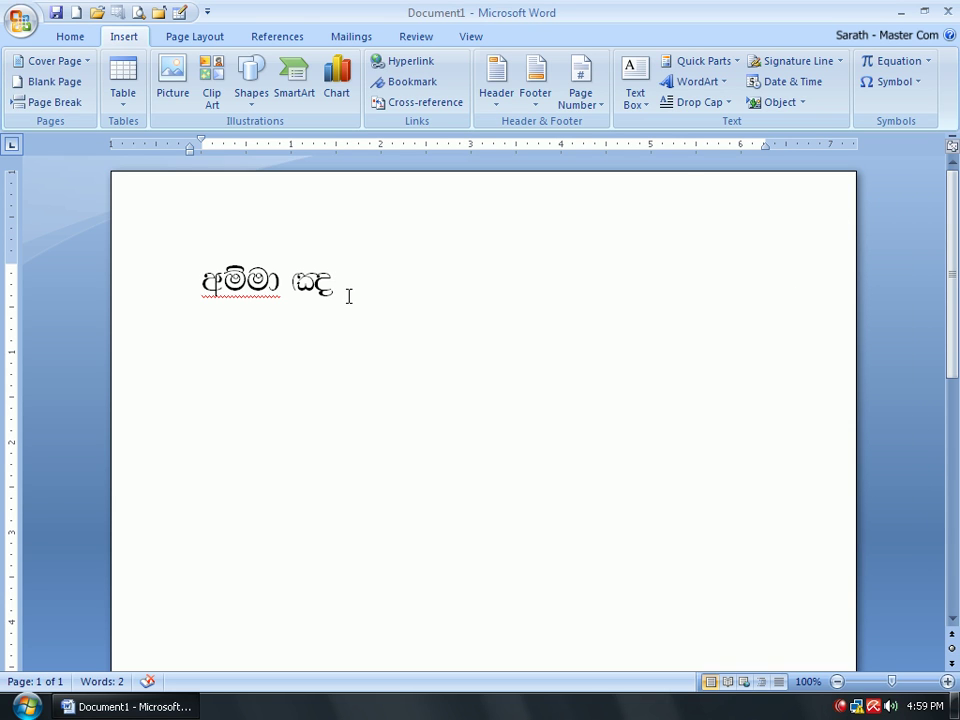
Delete the whole line of Sinhala text from the document.
drag(339, 283, 205, 282)
key(Delete)
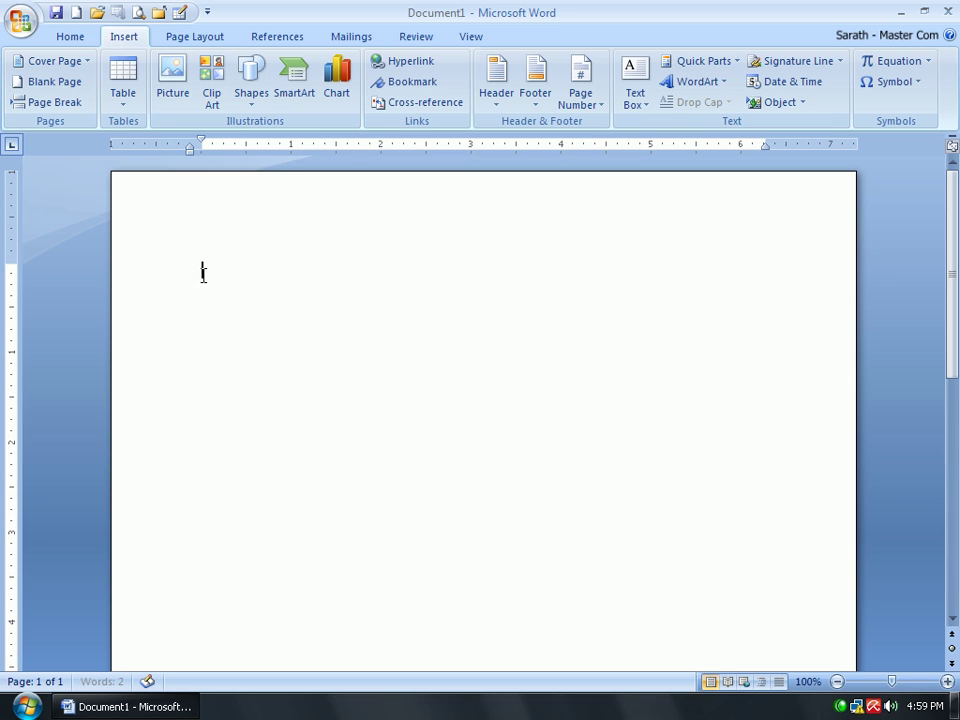
Set the font to FMBindumathi and the font size to 28 for the empty document.
click(72, 40)
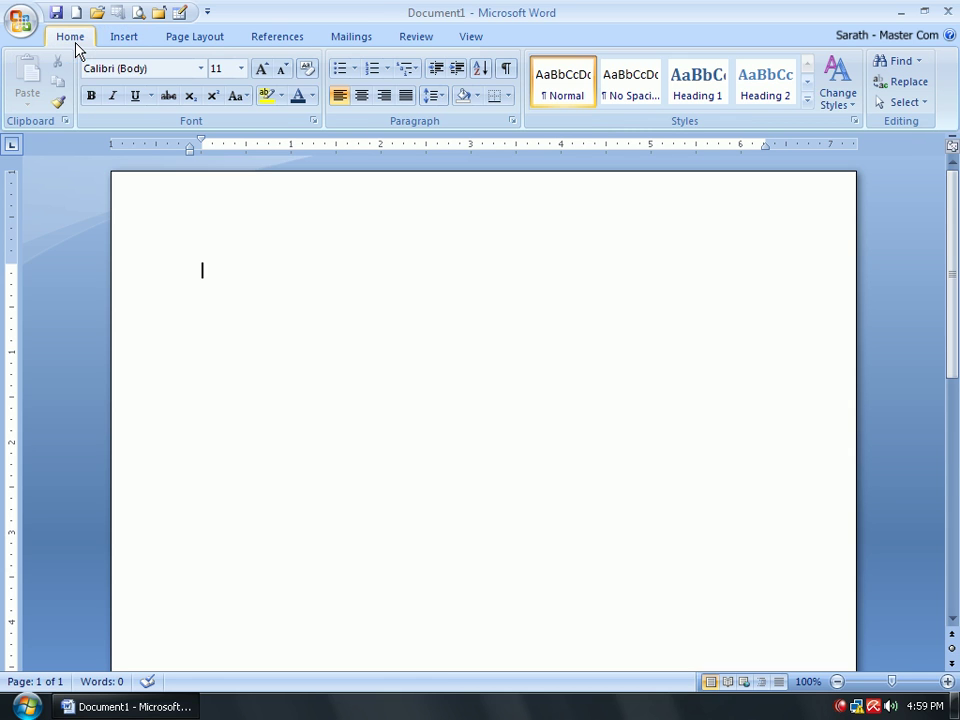
click(201, 75)
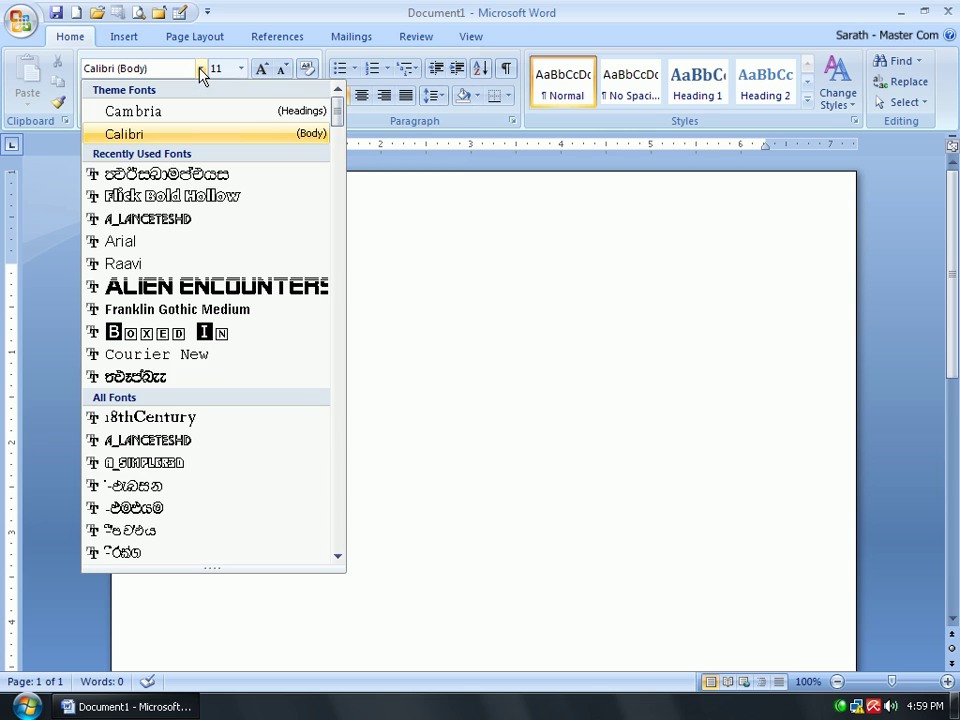
click(195, 177)
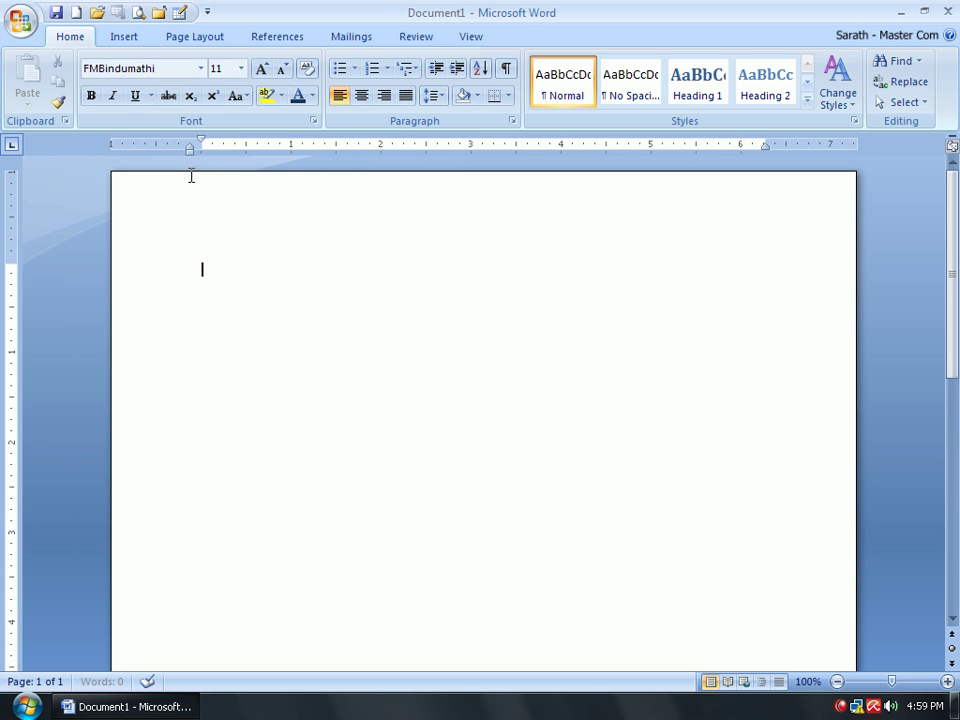
click(241, 70)
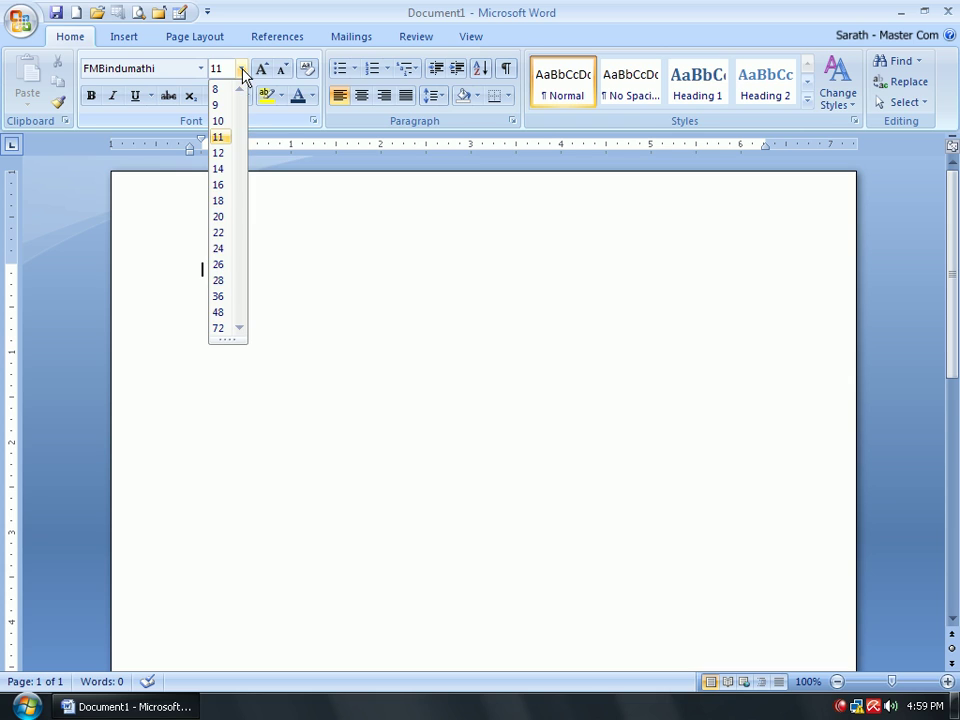
click(218, 281)
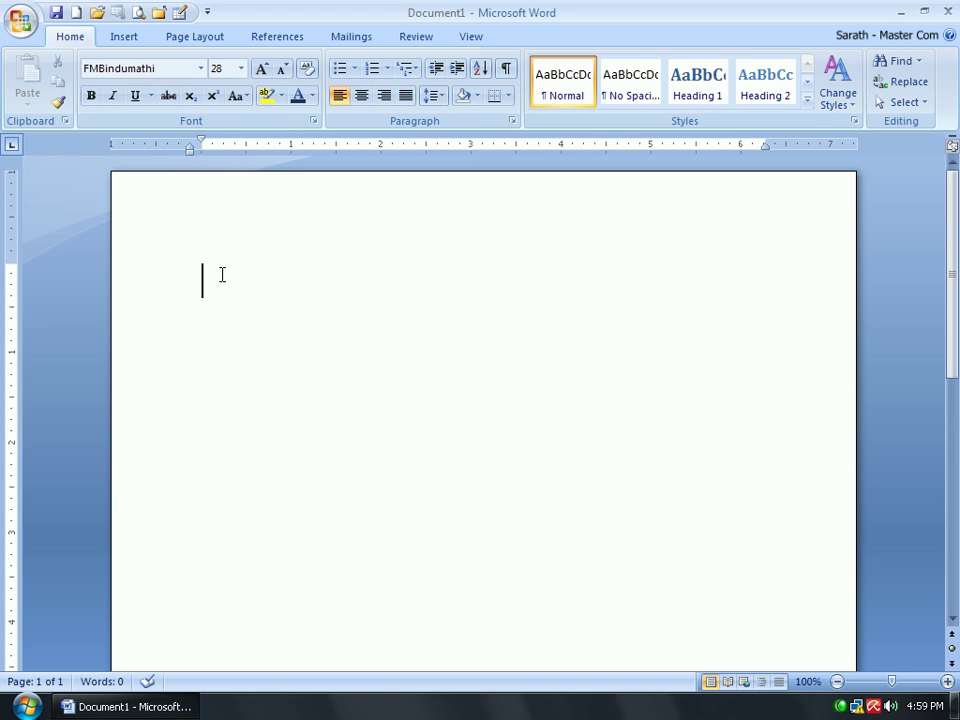
Switch the font to Calibri and write "Alt + 0239 =" on the first line.
click(202, 70)
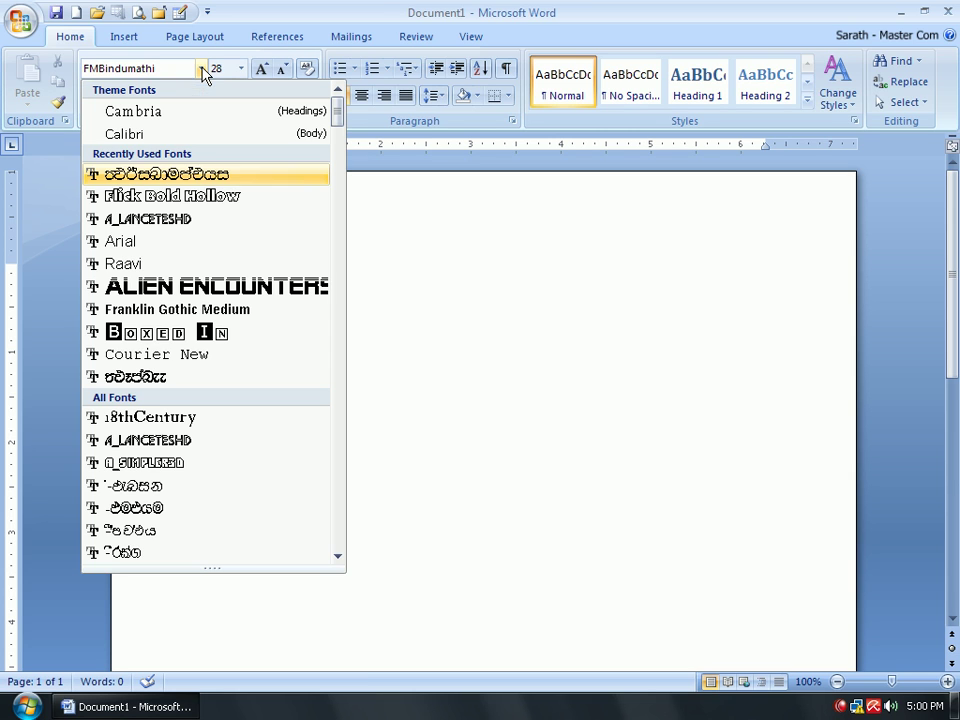
click(123, 136)
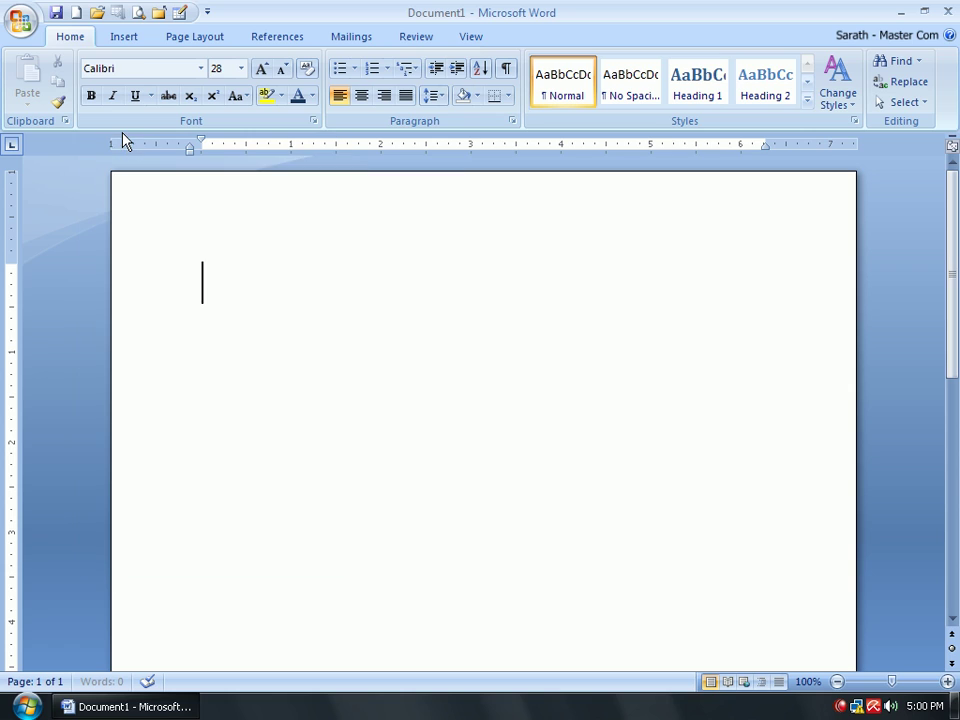
text(Alt +)
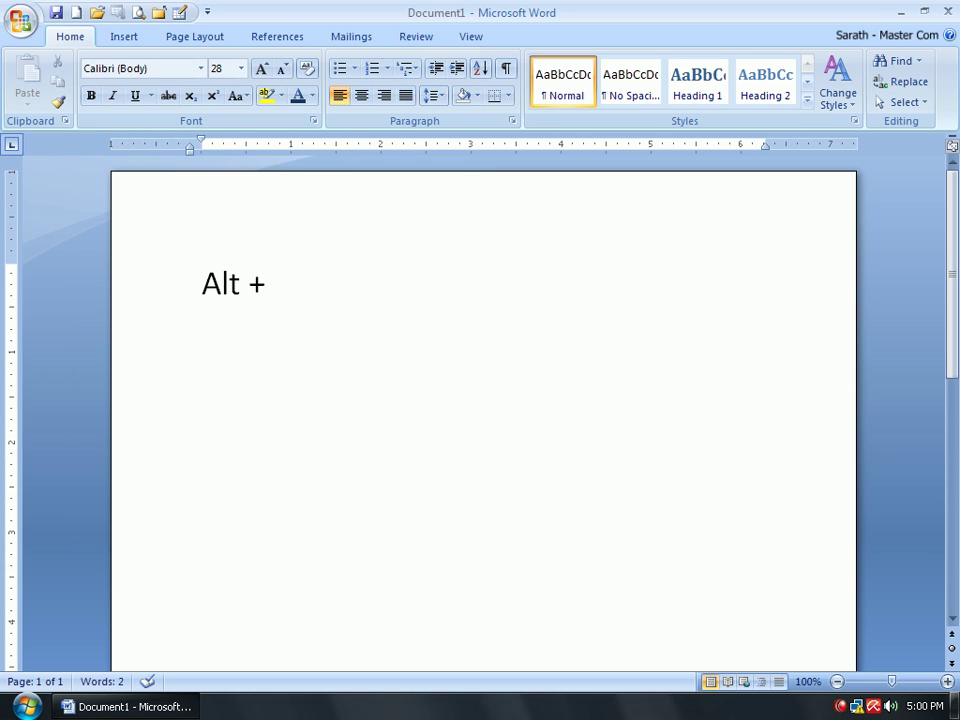
text( 0239)
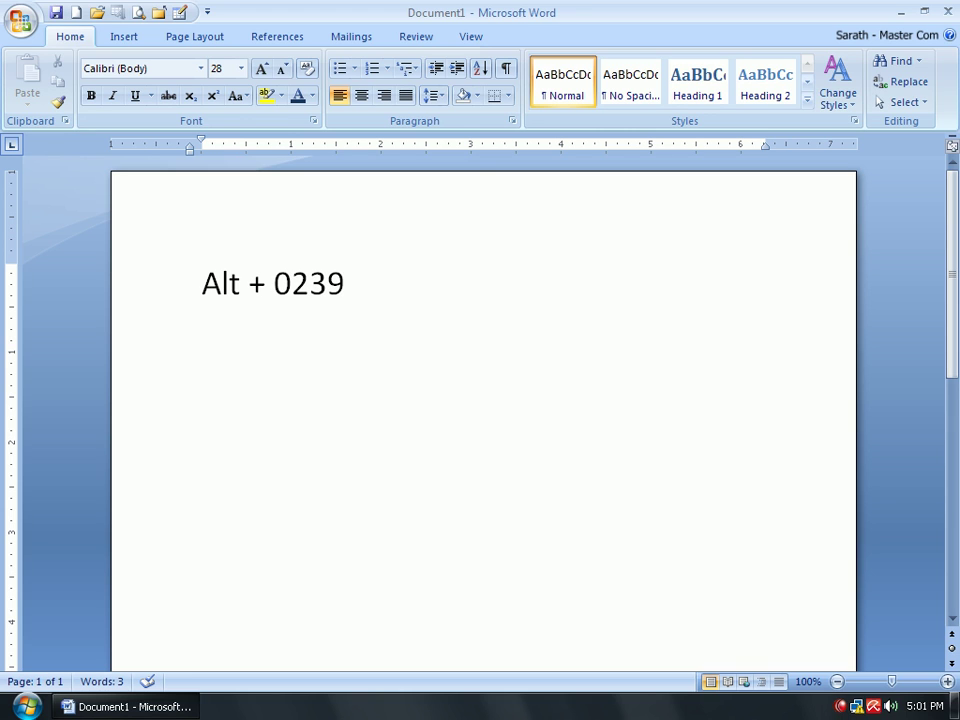
text( =)
Add the lines "Alt + 0250 =" and "Alt + 0180 =" below the first line.
key(Return)
text(Al)
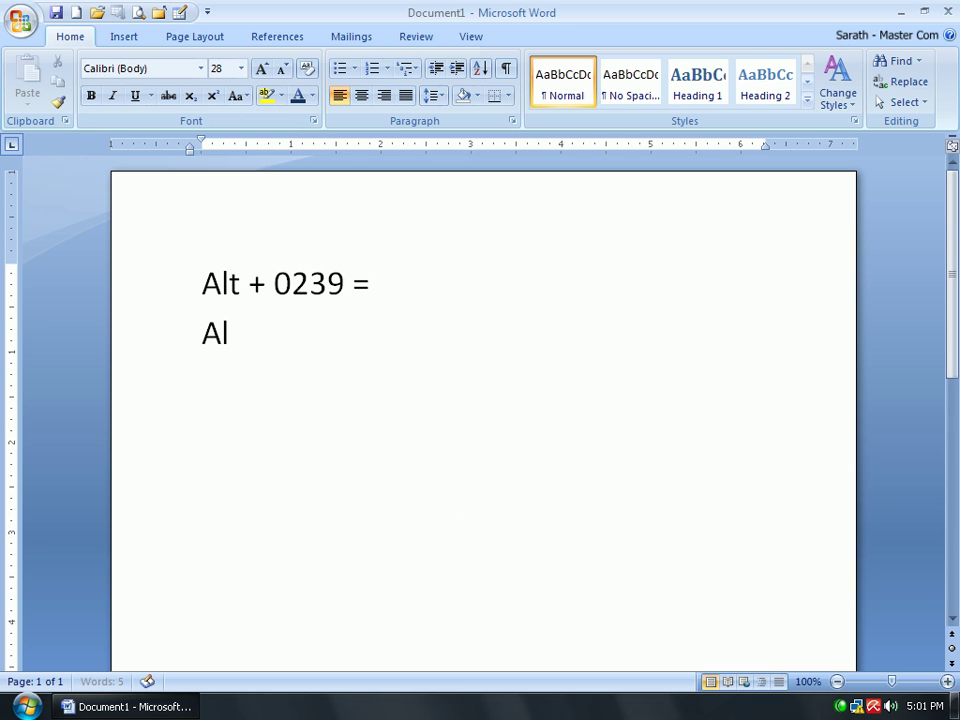
text(t + 0)
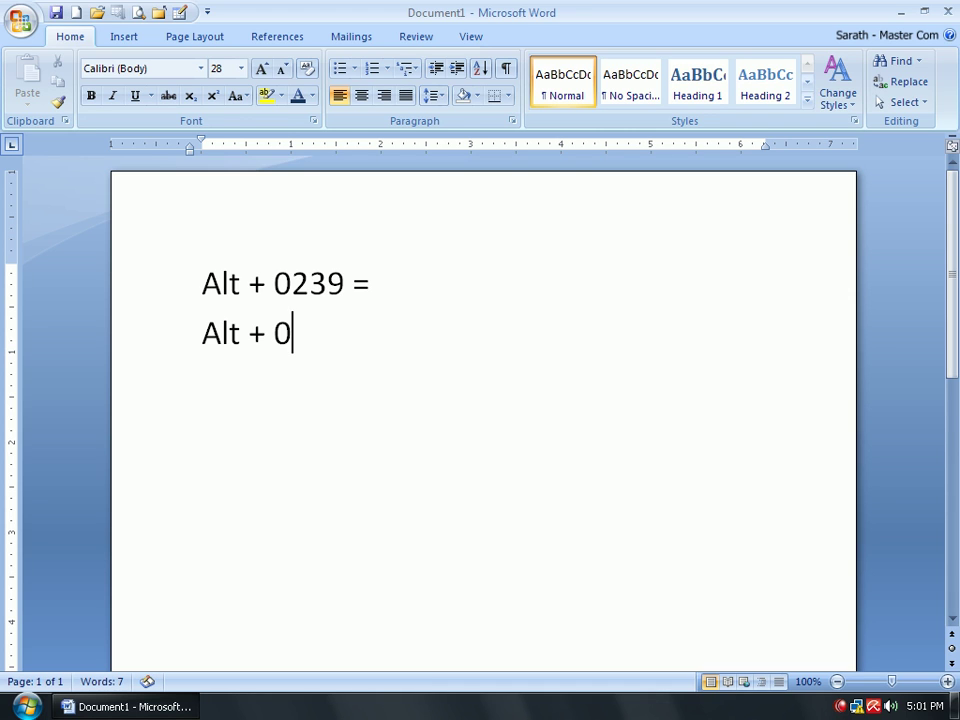
text(250 )
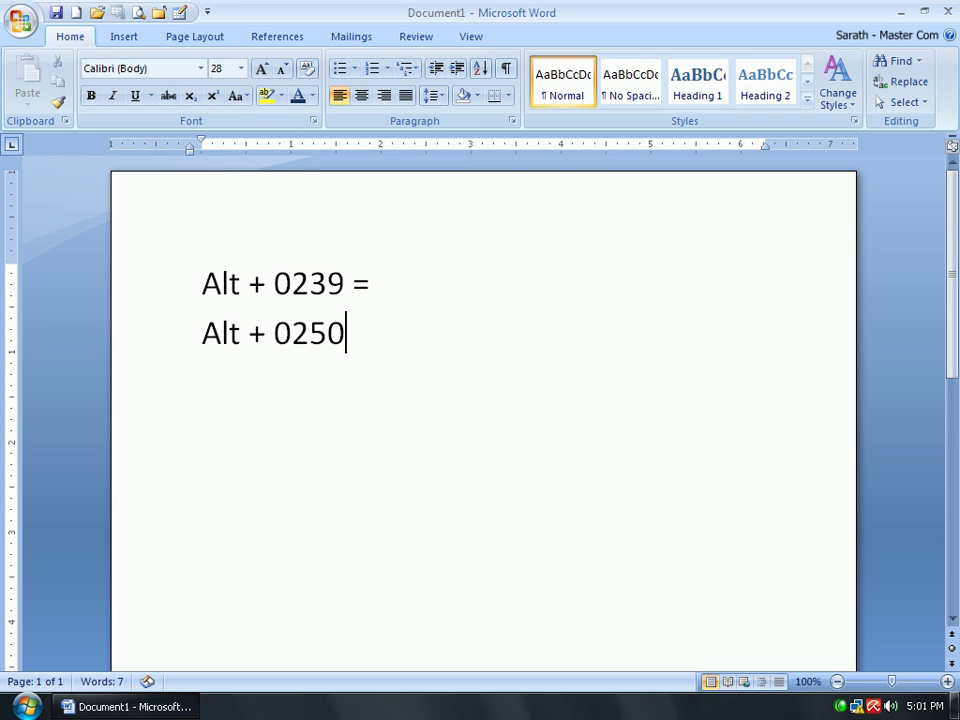
text(=)
key(Return)
text(Al)
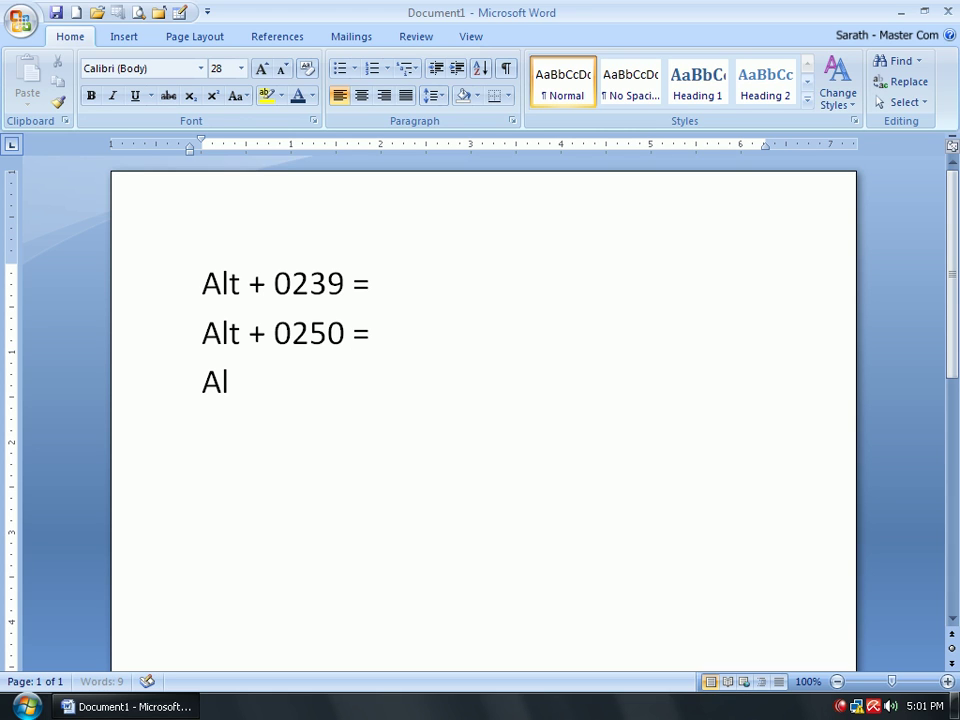
text(t + 0180)
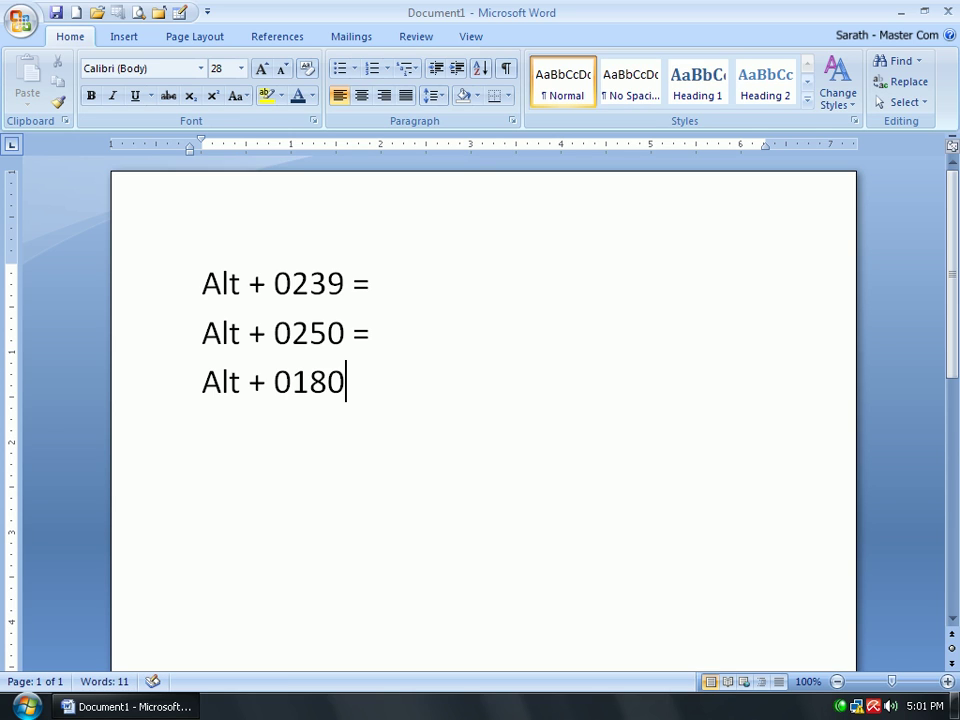
text( =)
key(Home)
click(383, 380)
Below the list, switch the font to FMBindumathi and enter the characters for Alt codes 0239 and 0250 on separate lines.
key(Return)
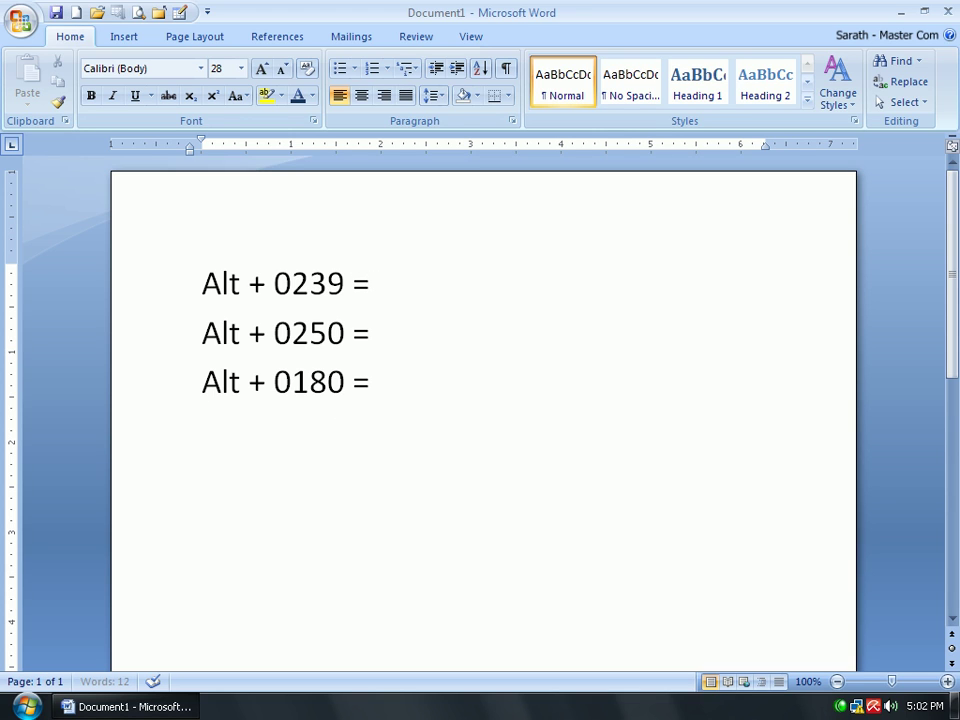
click(200, 68)
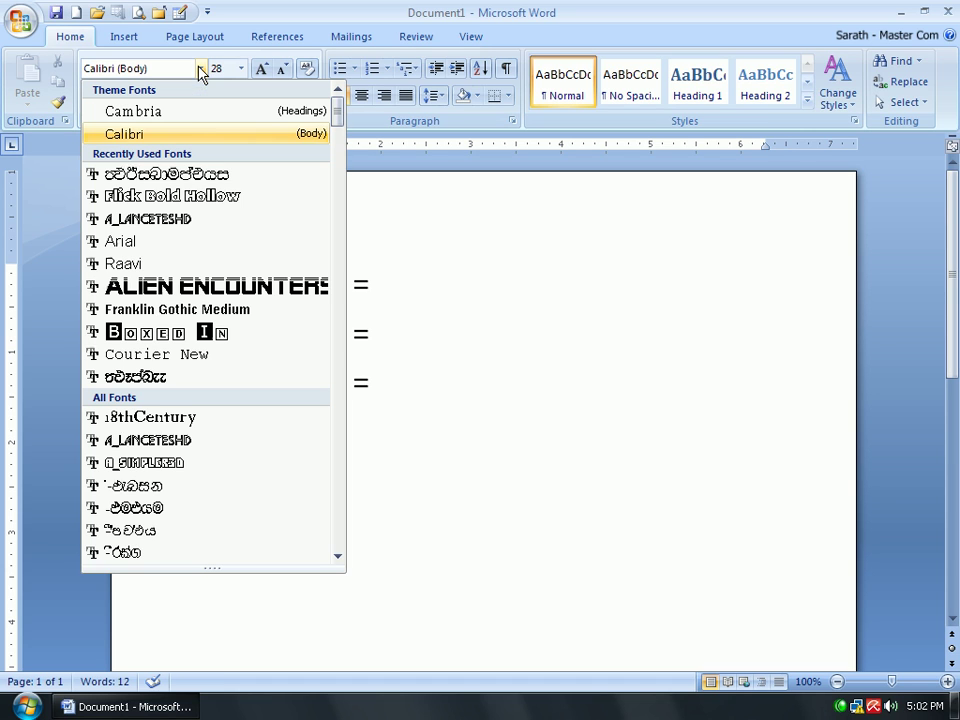
click(200, 176)
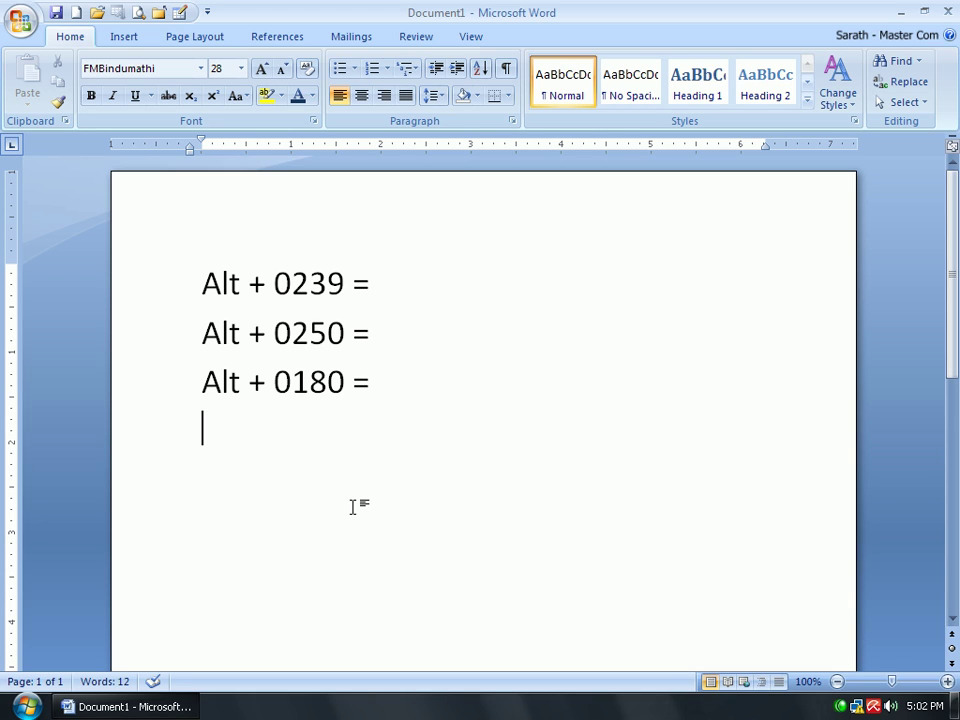
text(ï)
text(ú)
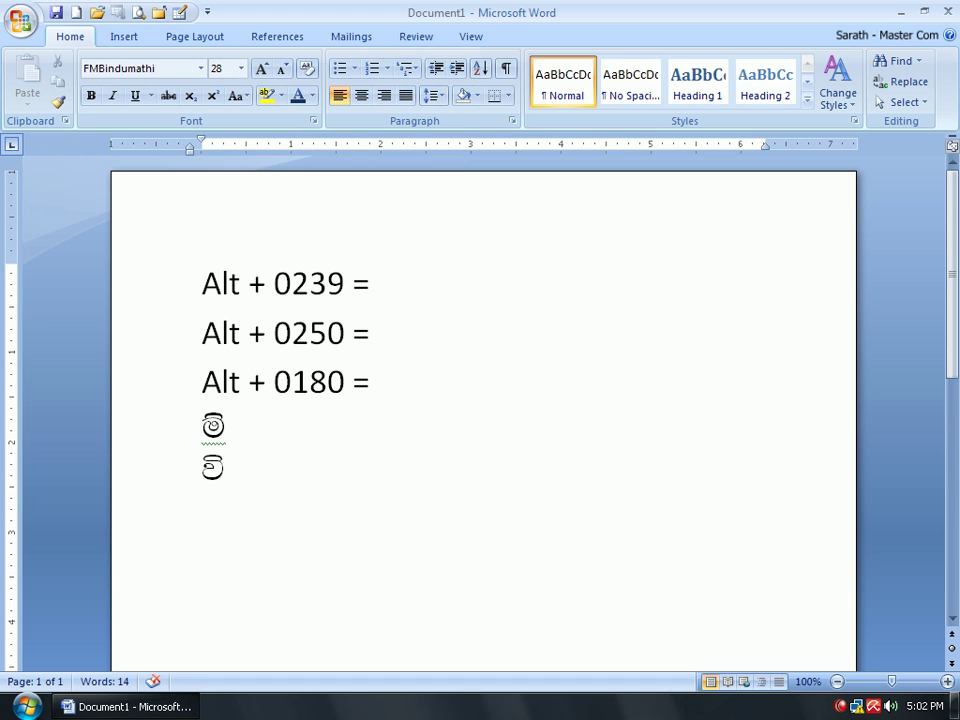
key(Return)
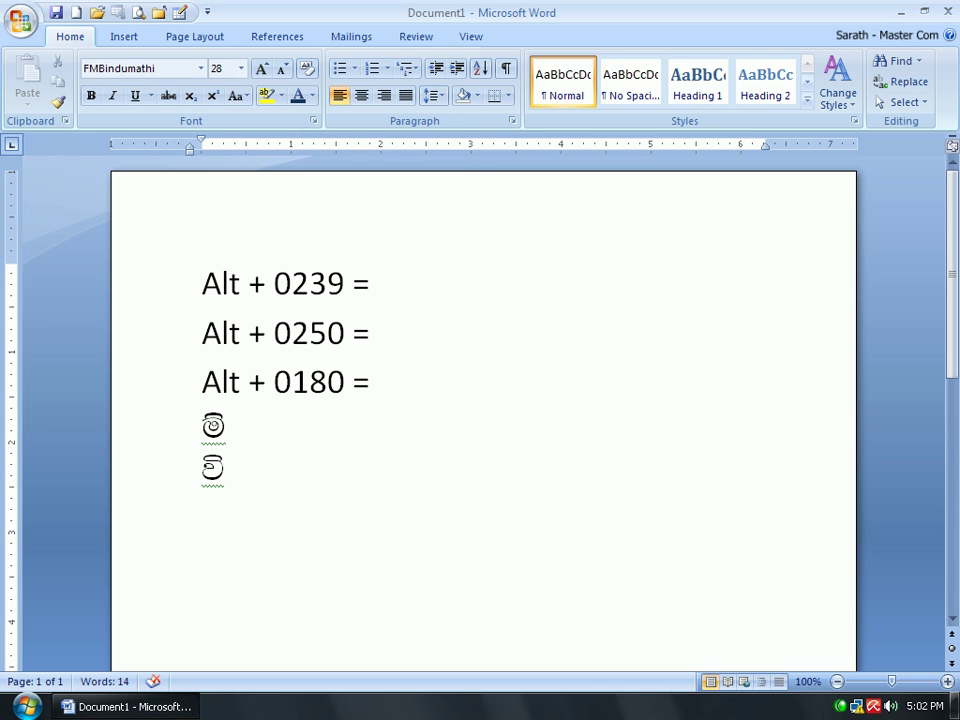
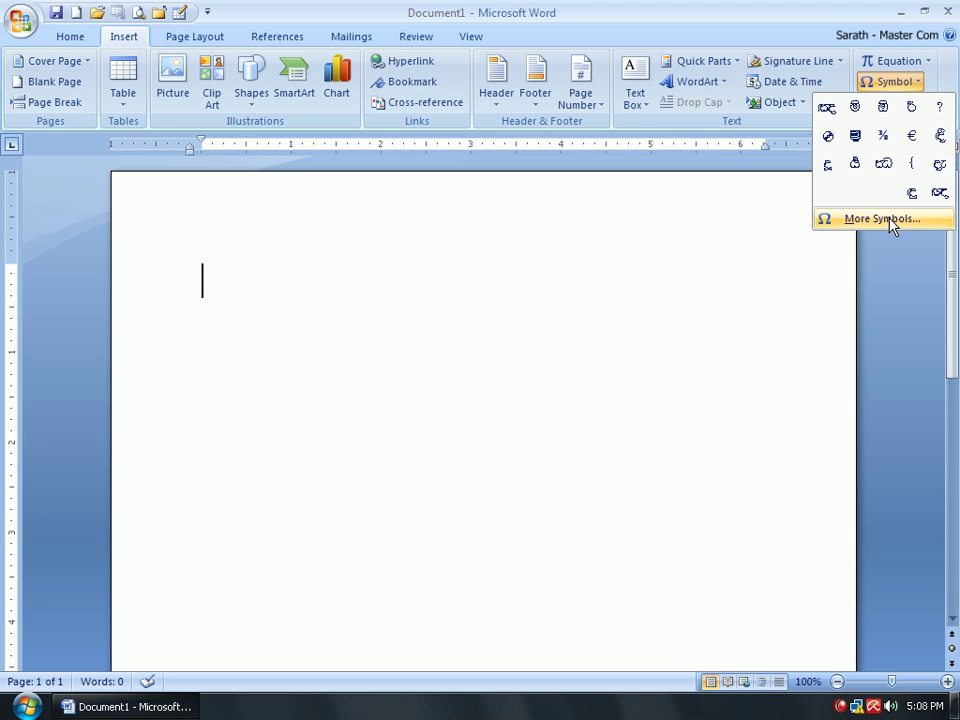
Insert the FMBindumathi symbol ර් (character code 00BE) from the Symbol dialog into the empty document.
click(880, 219)
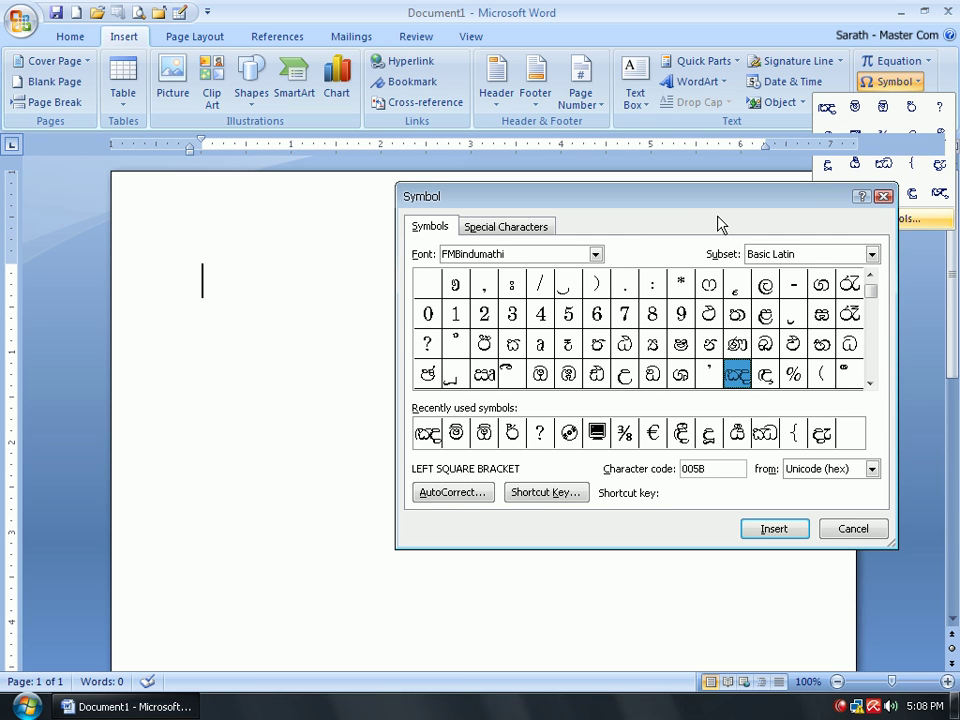
drag(658, 197, 615, 184)
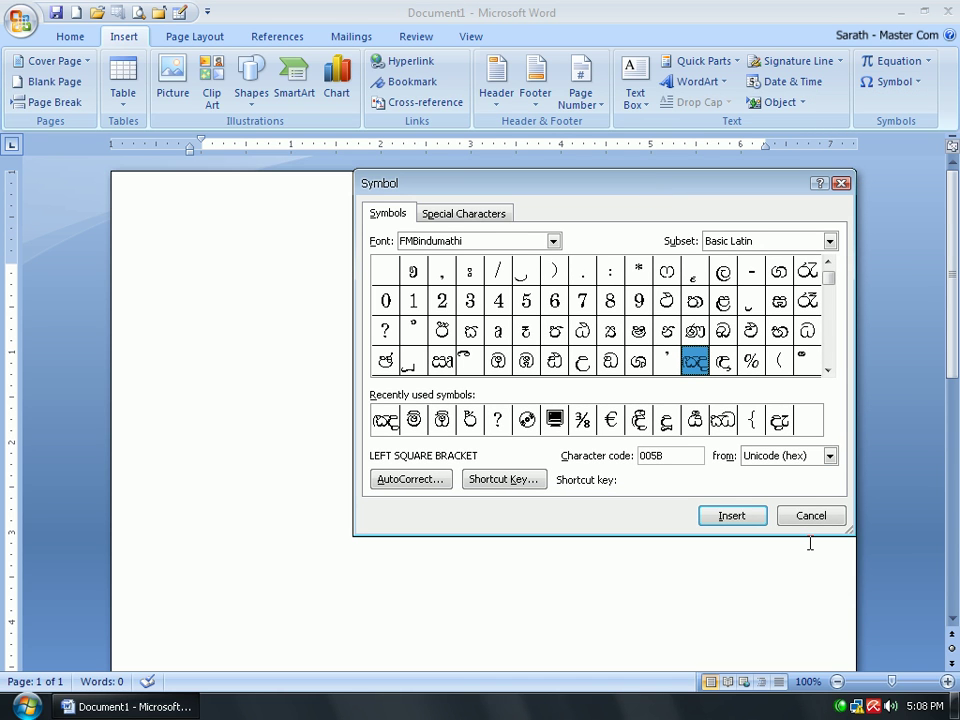
click(751, 300)
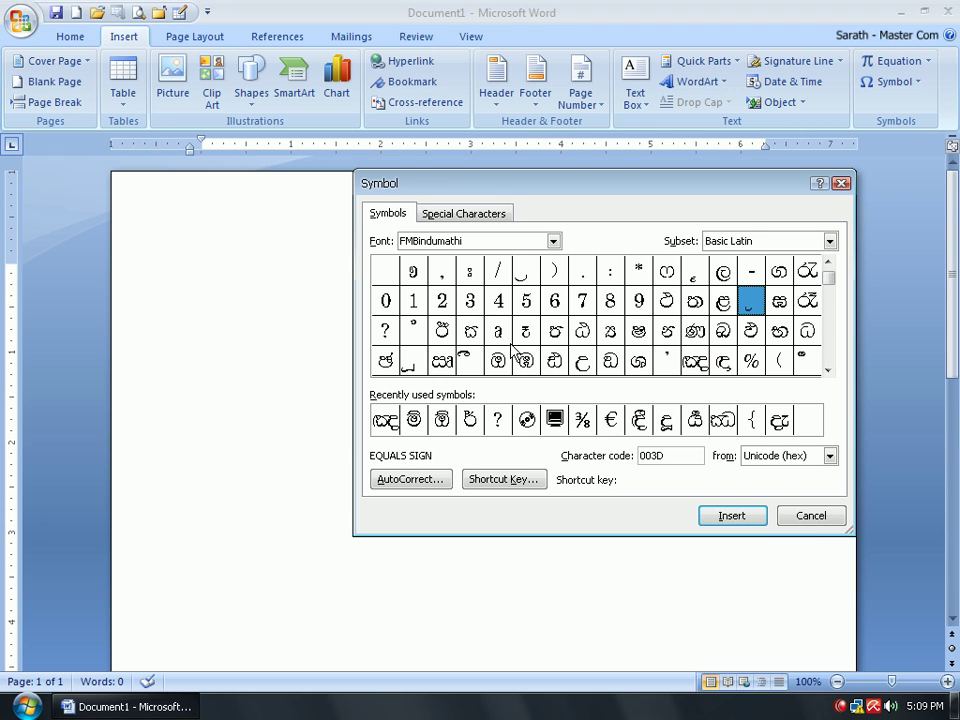
click(828, 370)
click(828, 370)
click(828, 370)
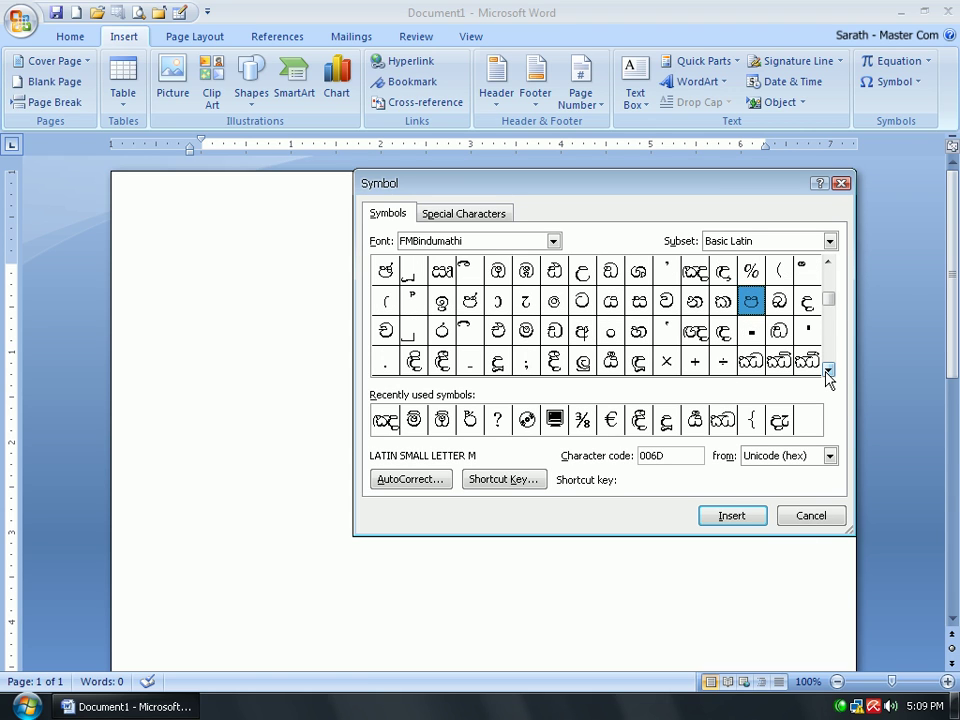
click(828, 370)
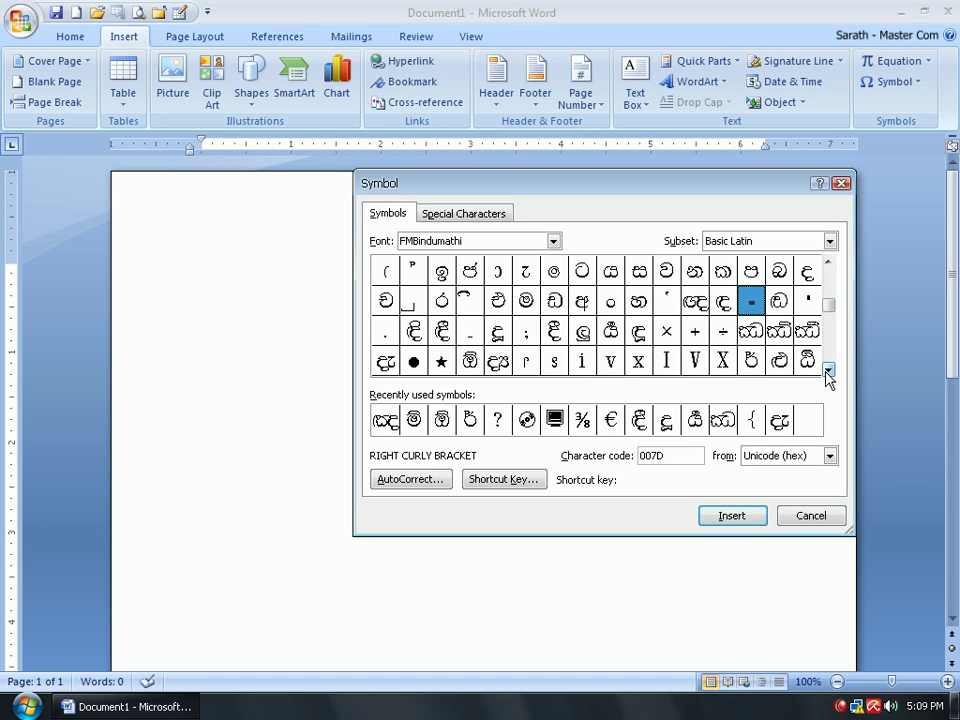
click(753, 362)
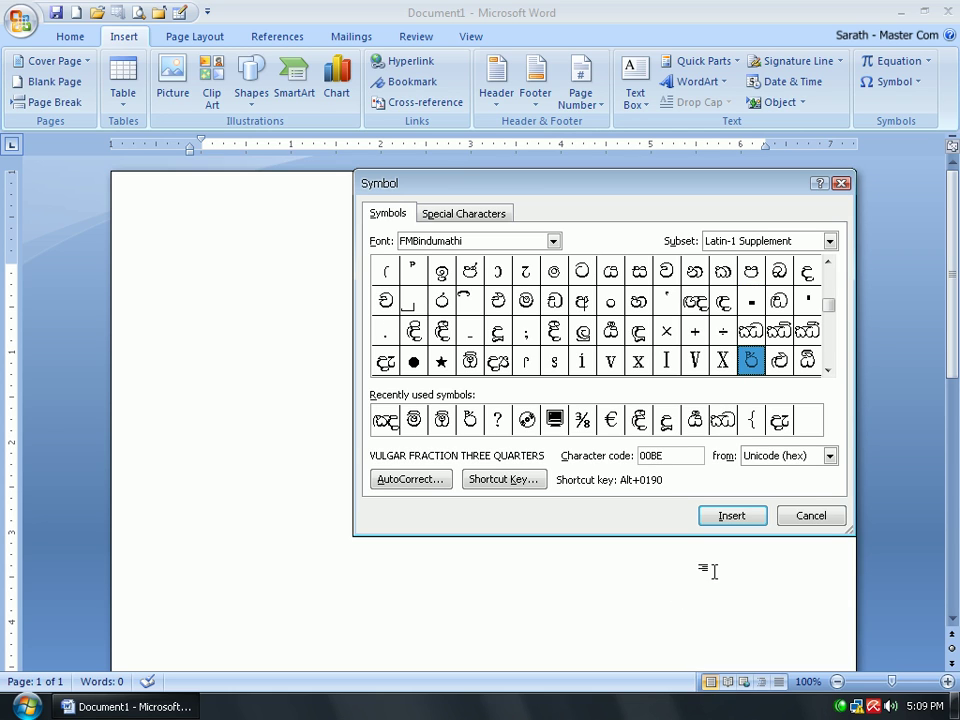
click(738, 517)
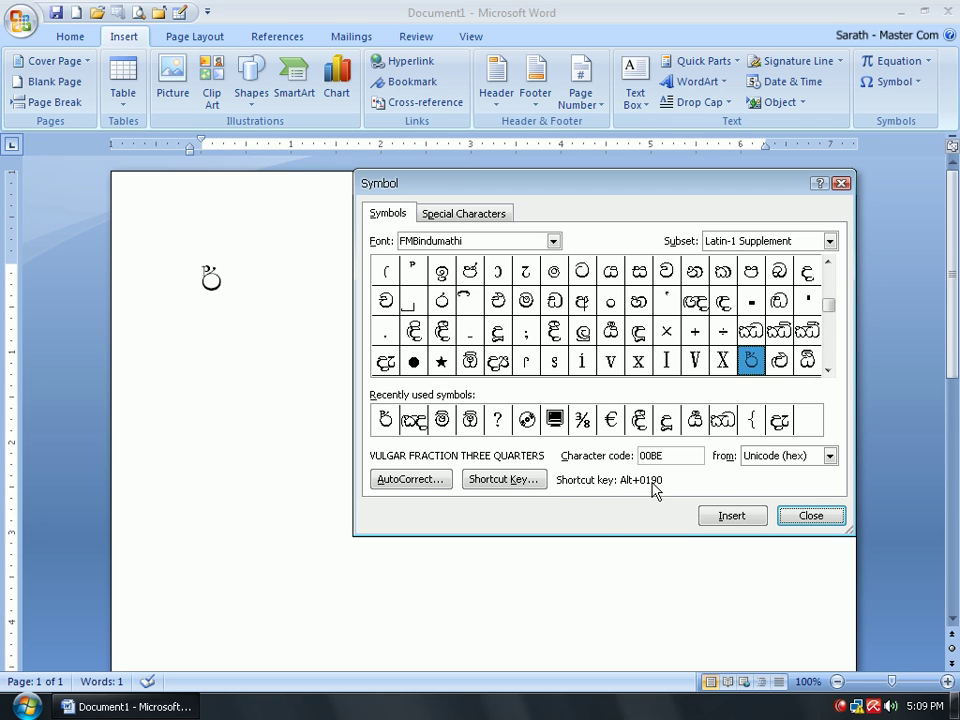
Examine the Alt shortcut codes of several FMBindumathi symbols, including character codes 00B4, 00F8, 00F3, 00F1 and 00E1, and return to Basic Latin.
drag(556, 481, 668, 484)
key(Escape)
click(471, 366)
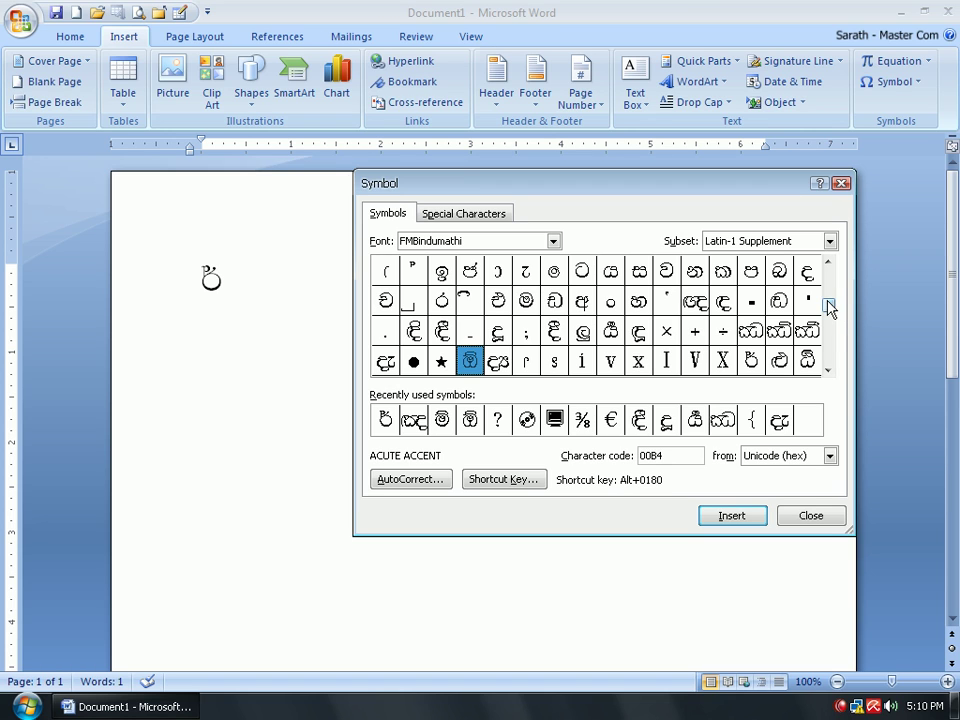
click(829, 334)
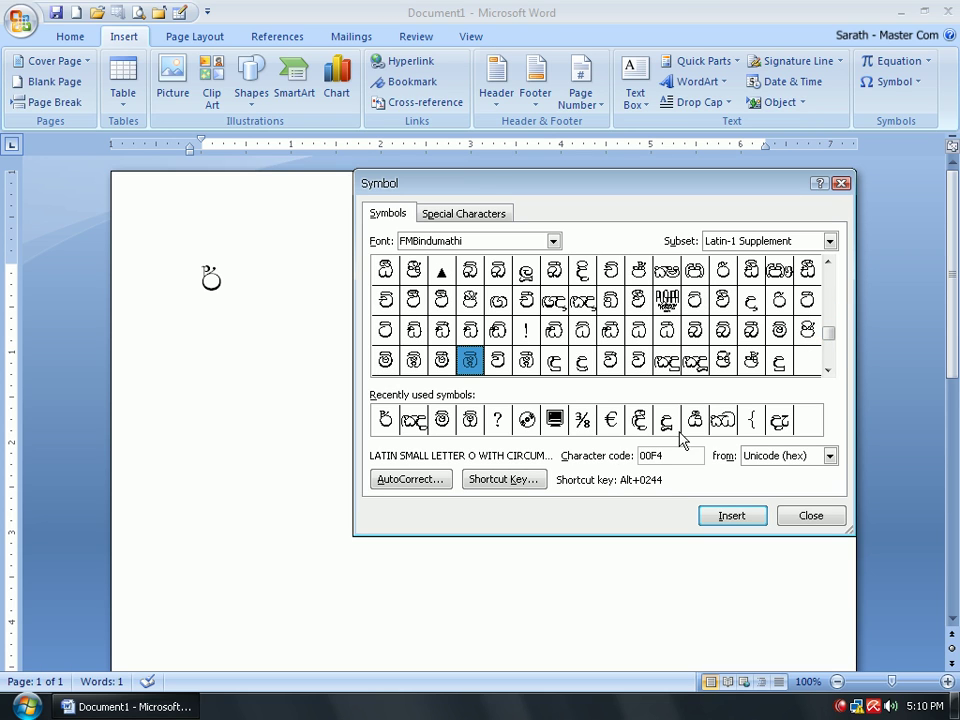
click(583, 366)
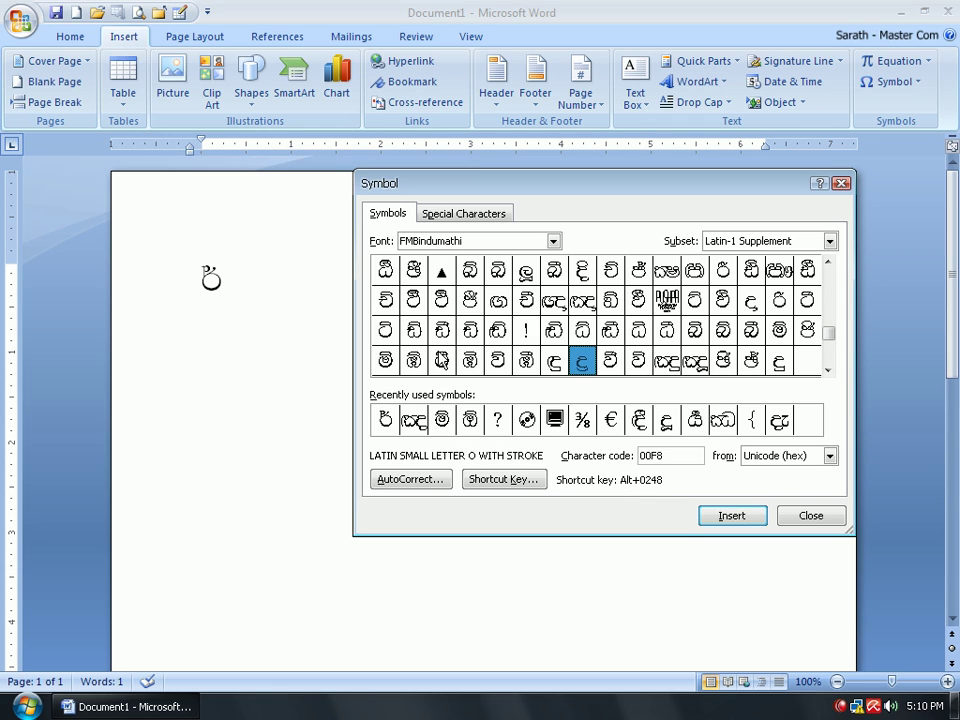
click(440, 364)
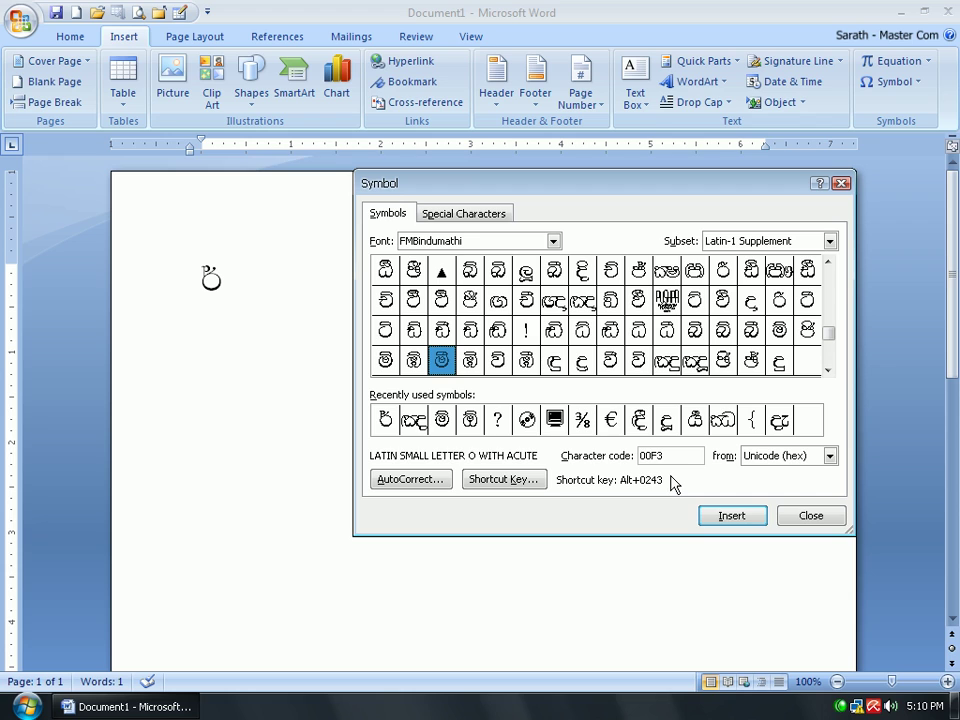
click(386, 362)
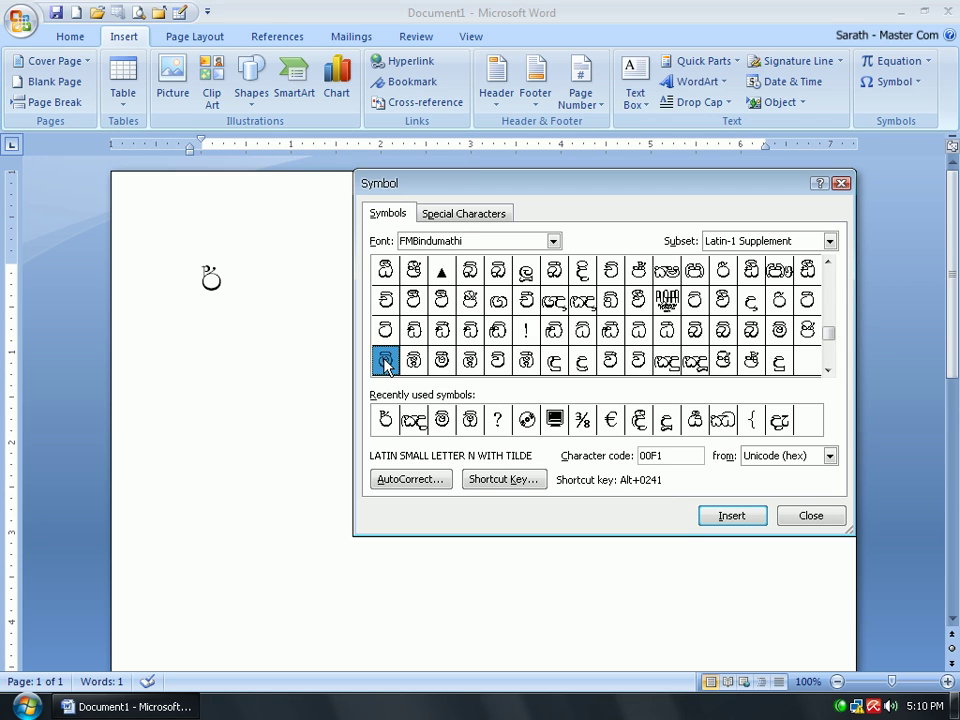
click(384, 331)
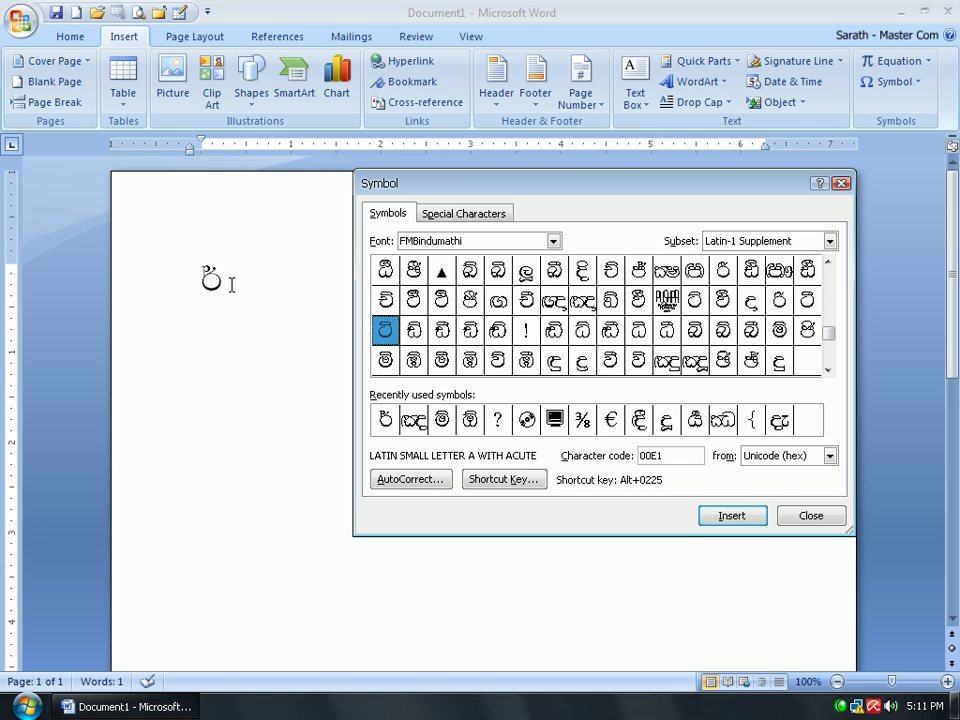
drag(581, 195, 542, 219)
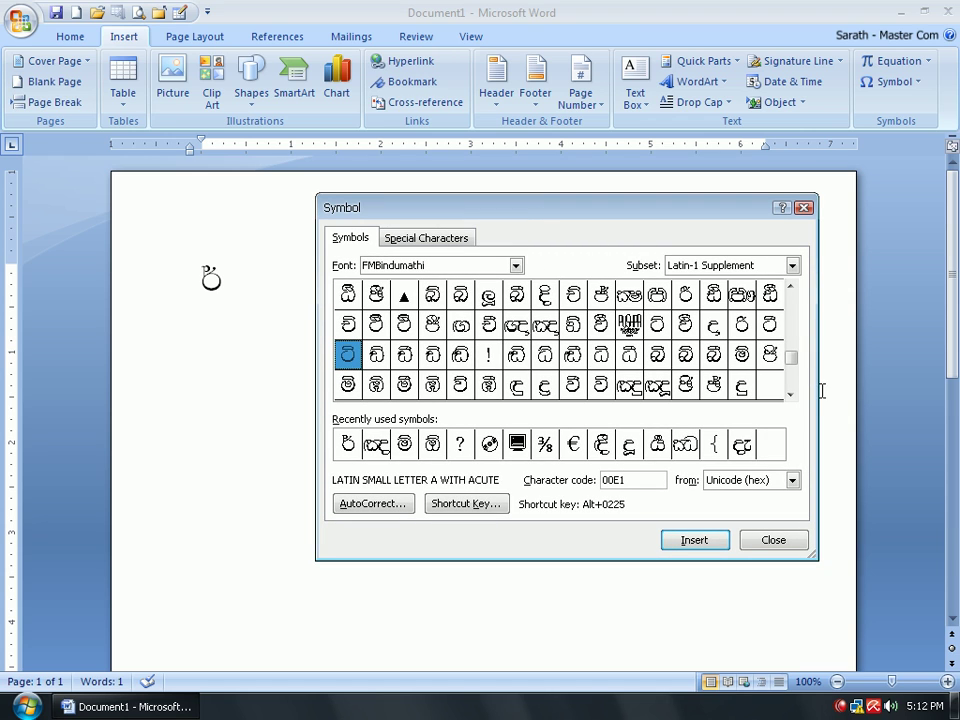
drag(791, 340, 799, 291)
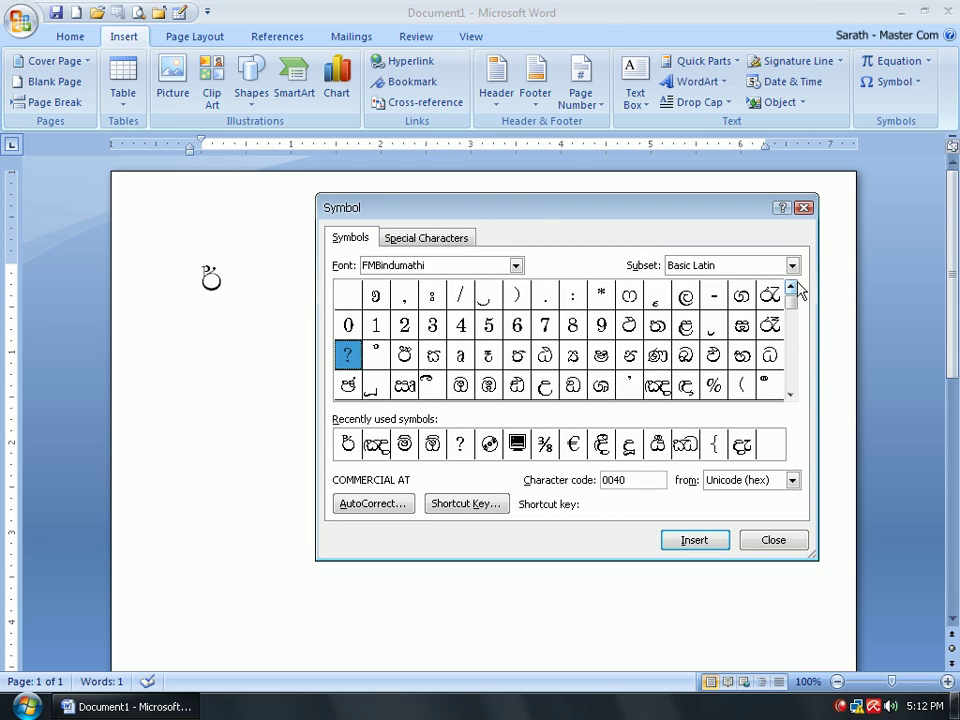
Assign the shortcut key Ctrl+. to the FMBindumathi symbol with character code 0027, saving the change in Normal.
click(545, 296)
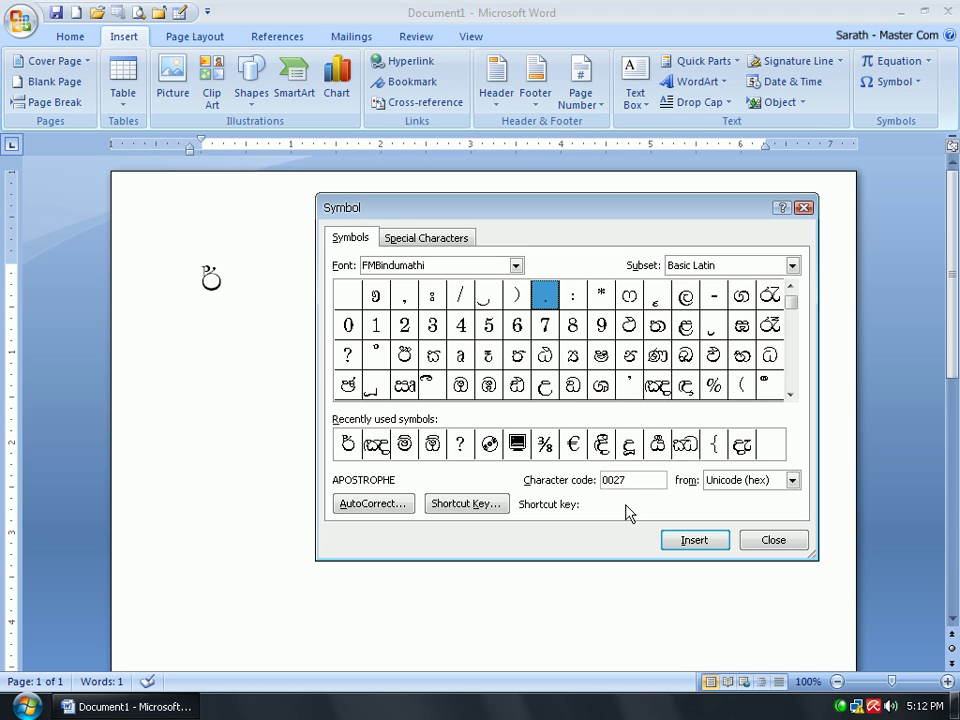
click(455, 505)
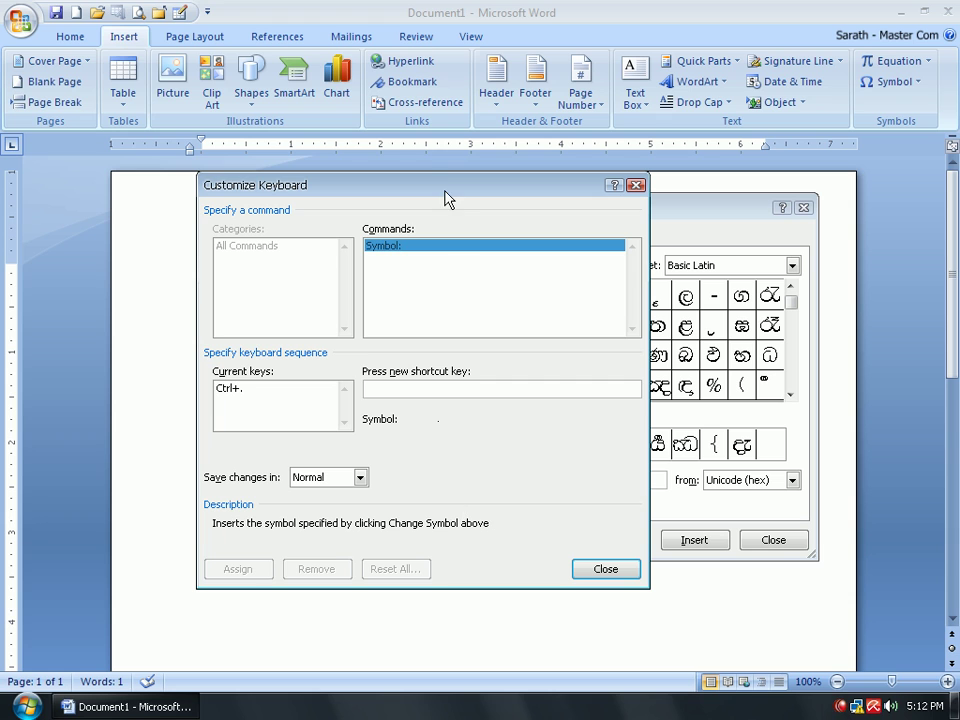
drag(446, 184, 516, 216)
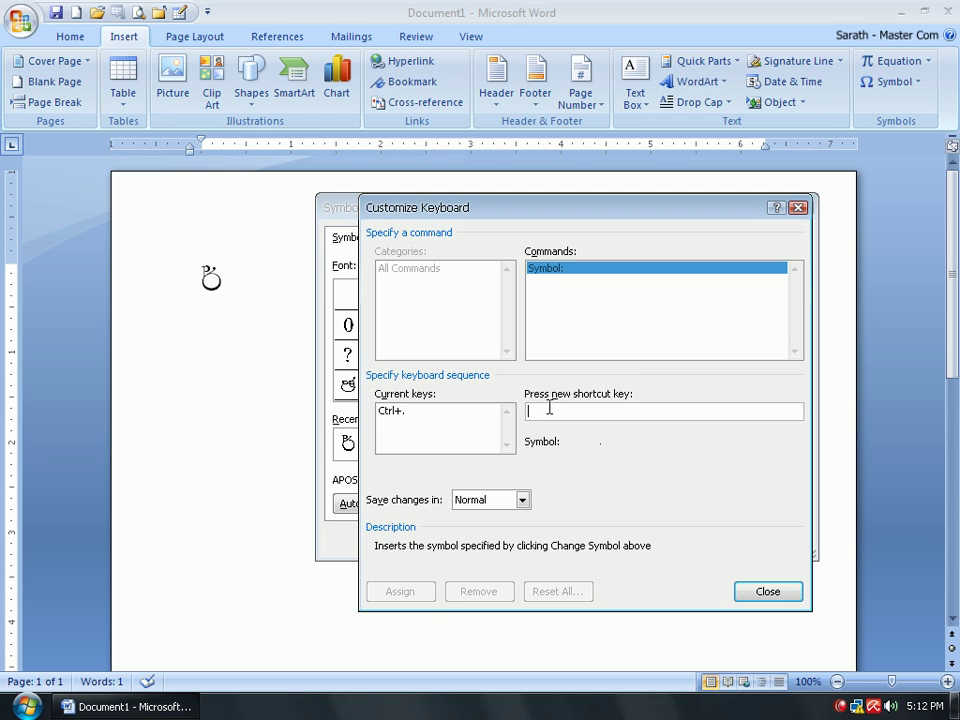
key(ctrl+period)
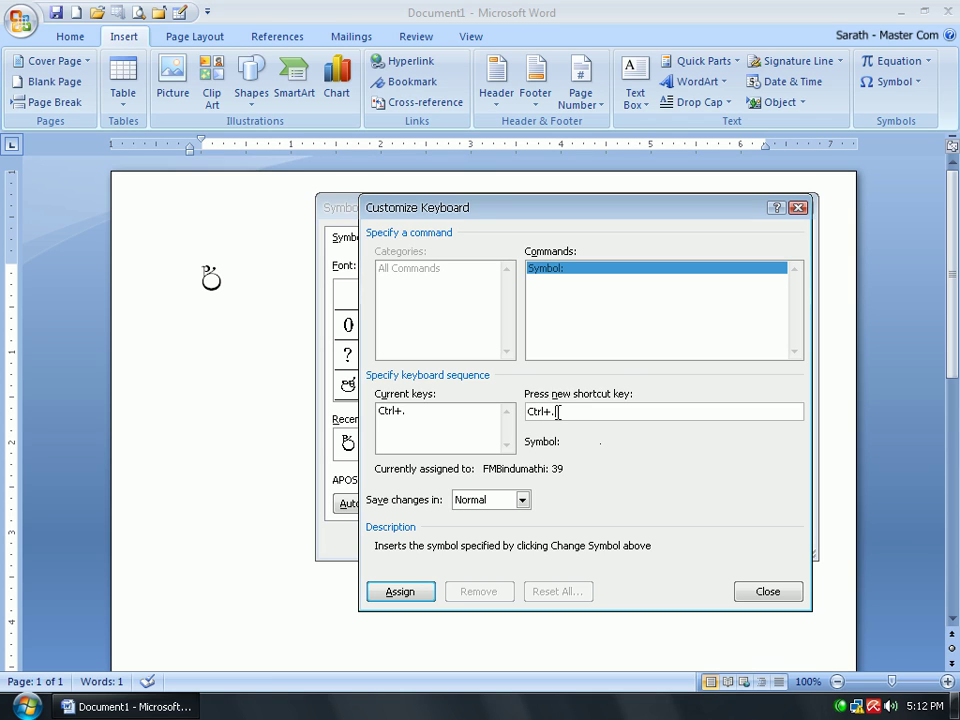
click(398, 594)
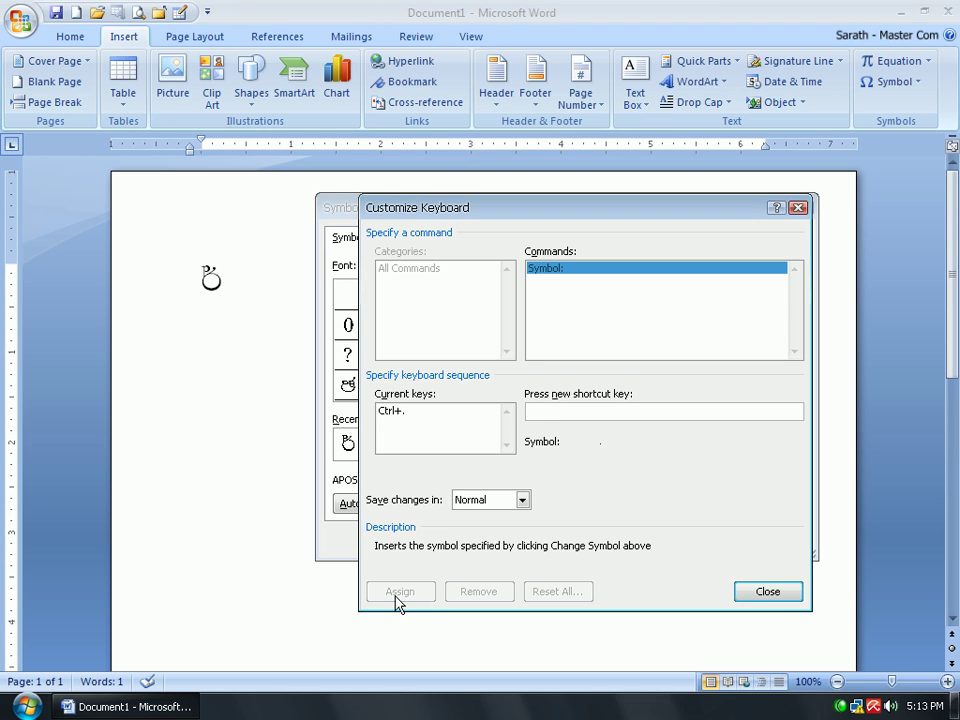
click(797, 594)
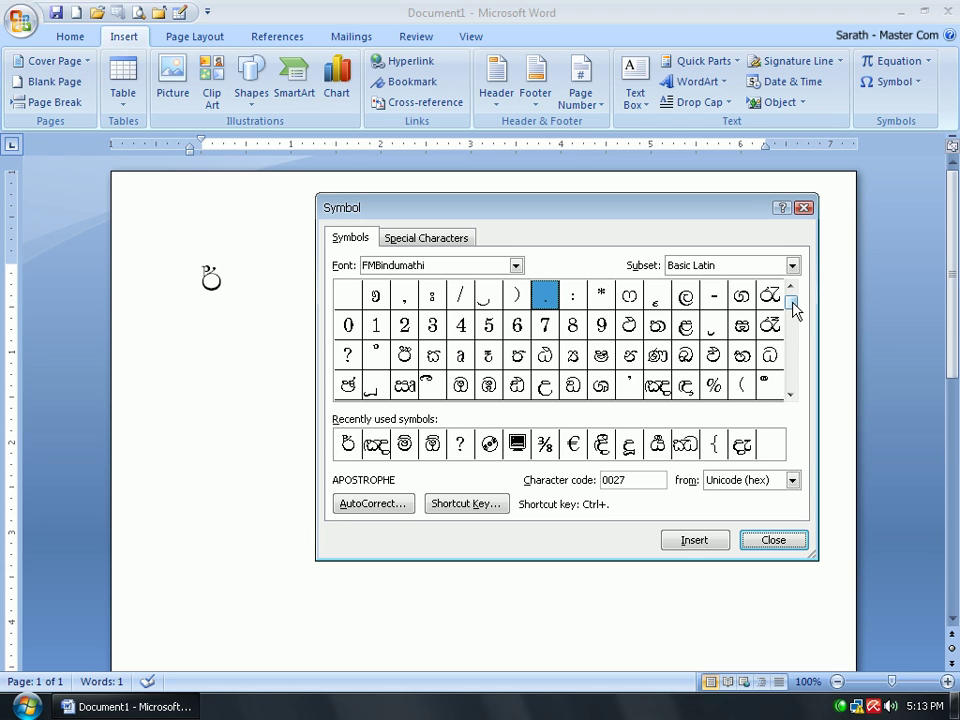
Check whether Ctrl+R is free as a shortcut for the FMBindumathi symbol with character code 00BE, and leave it unassigned.
drag(795, 310, 795, 334)
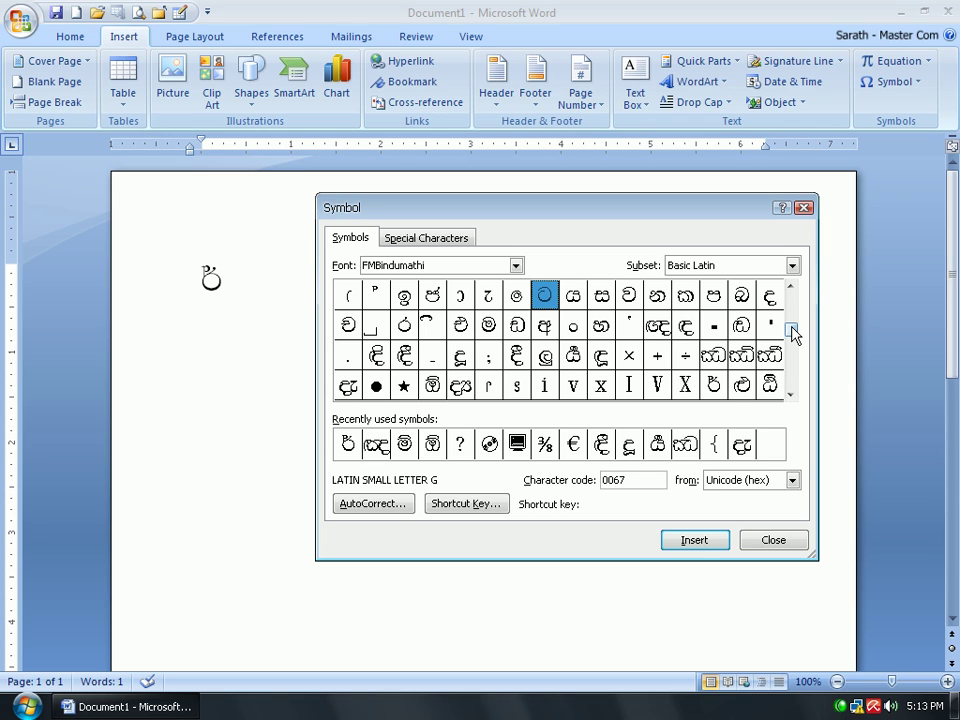
click(714, 386)
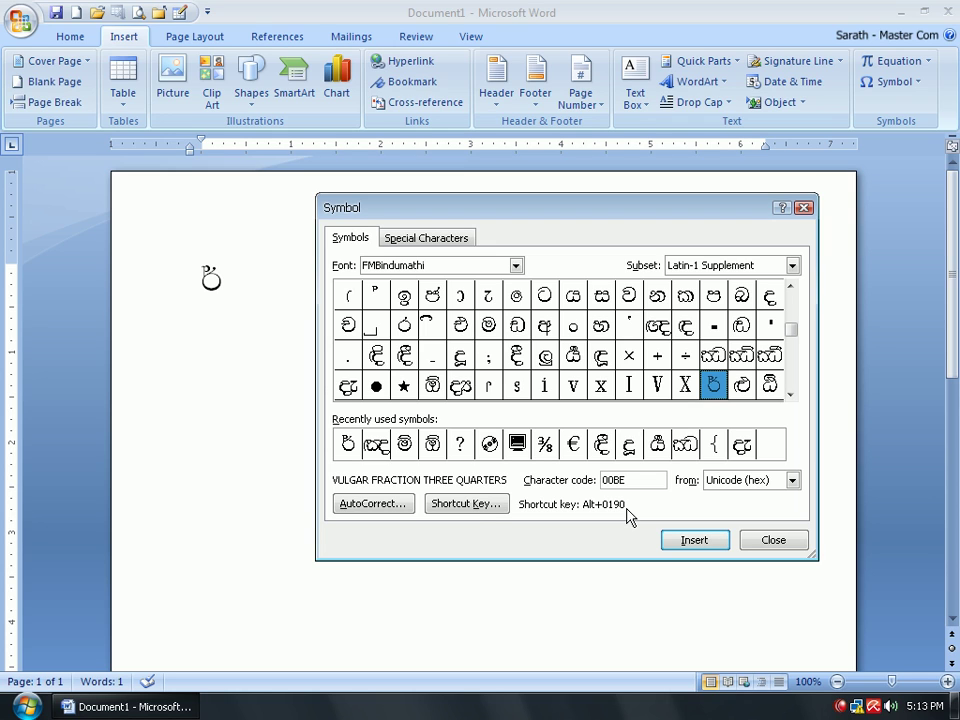
click(467, 504)
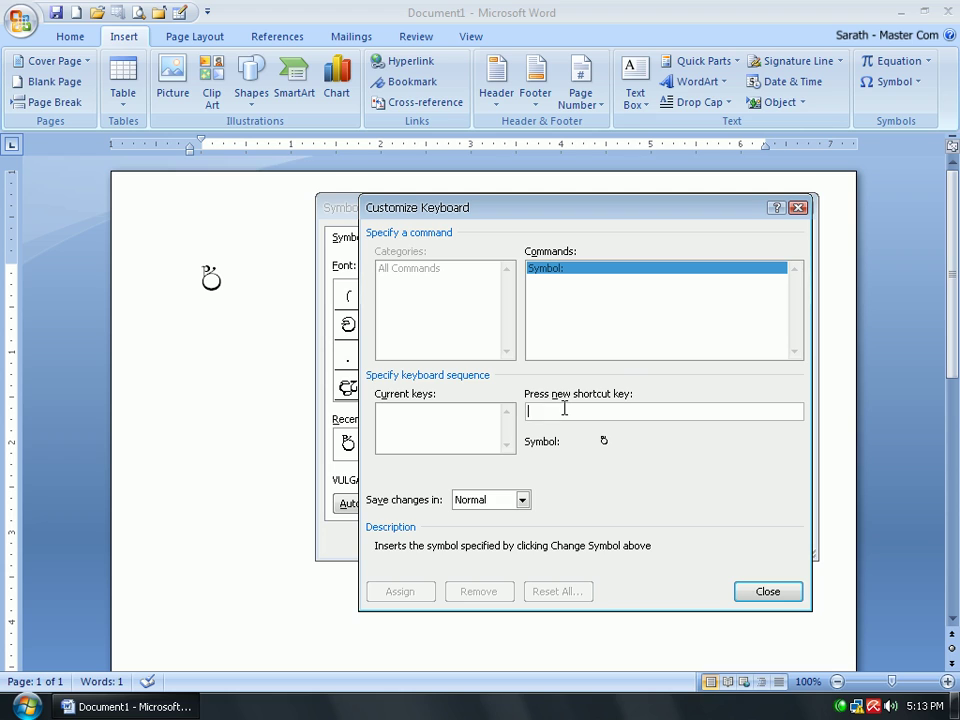
key(ctrl+r)
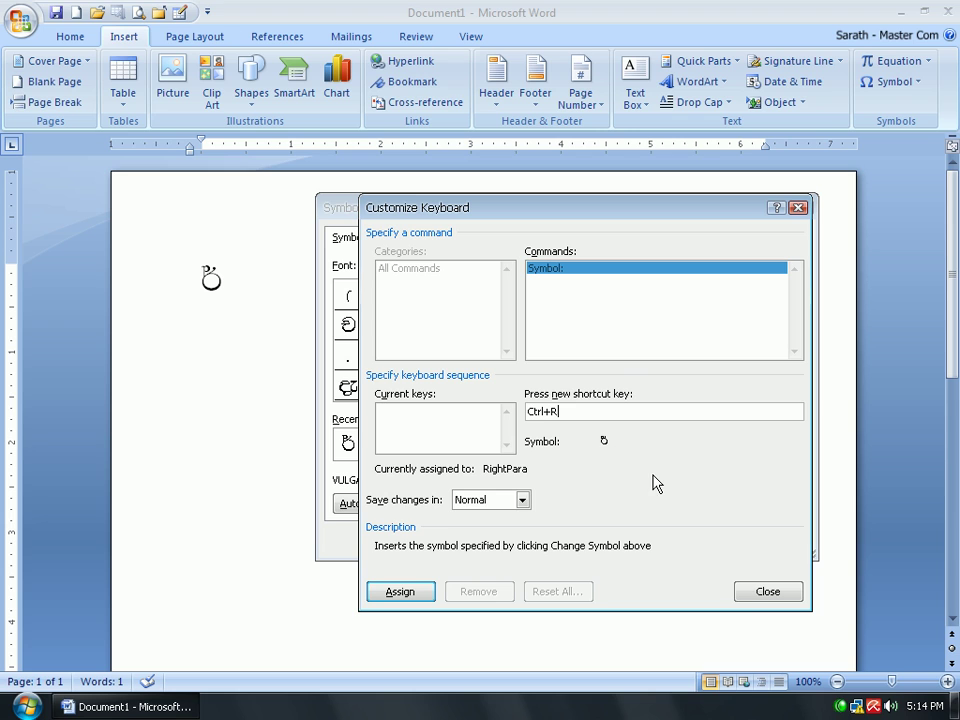
click(766, 593)
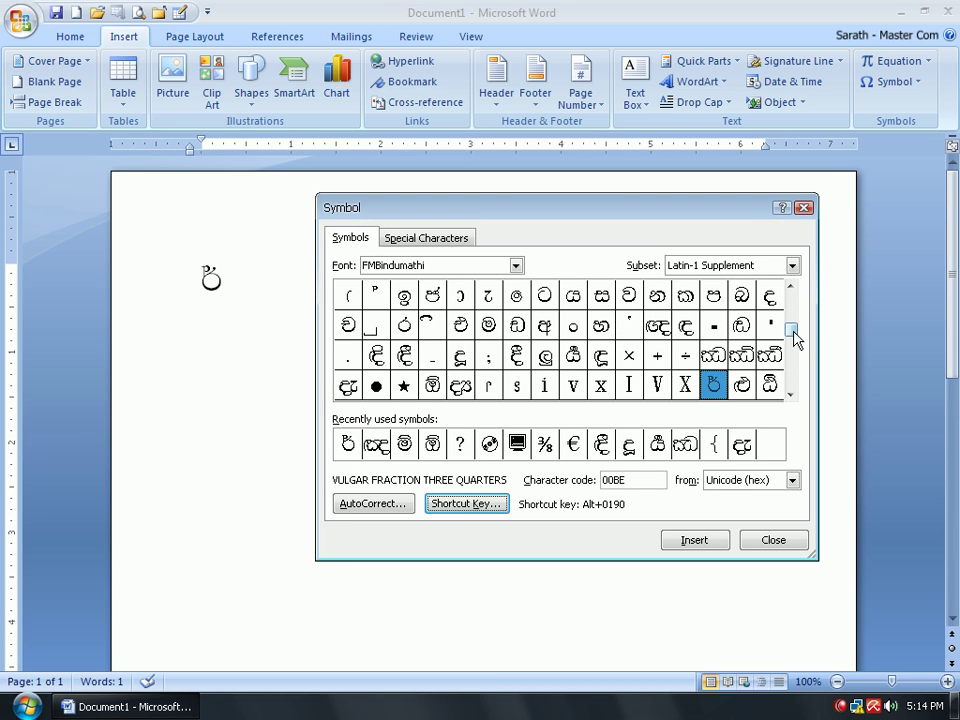
Examine the shortcut keys of further FMBindumathi symbols, including character codes 00EB, 002F and 0049, and view the keyboard customization for 0049.
click(795, 366)
click(628, 325)
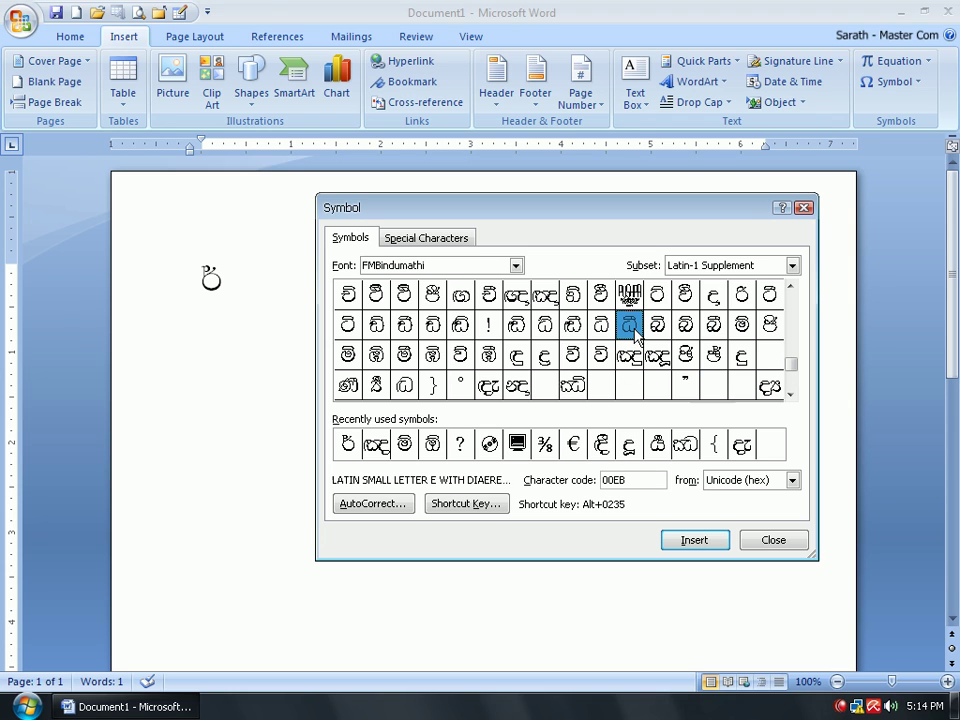
click(432, 293)
scroll(432, 293, up, 5)
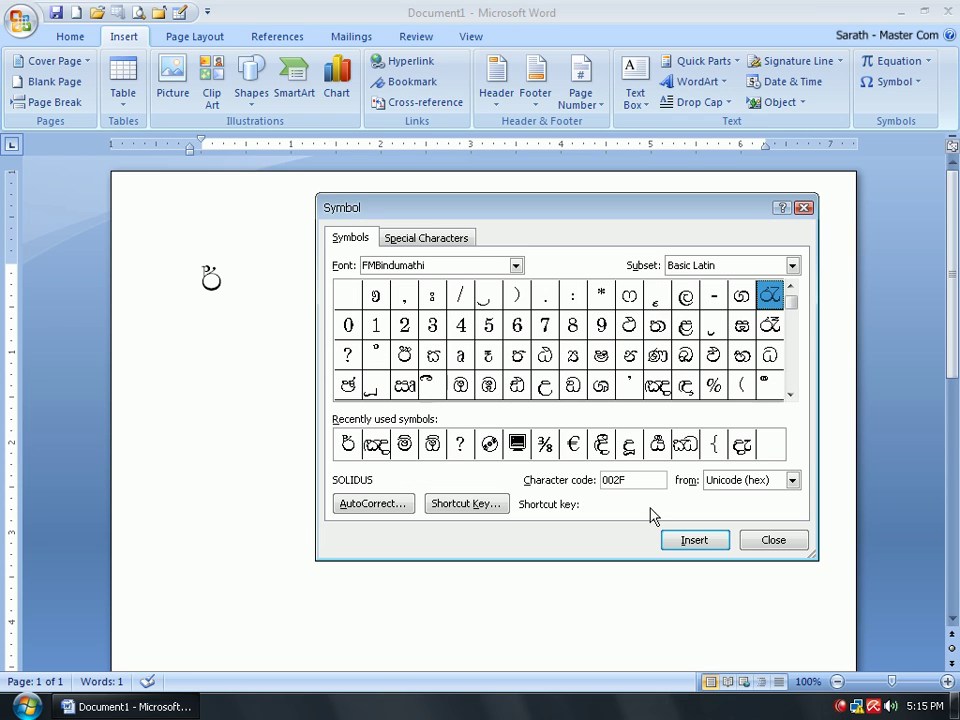
click(604, 364)
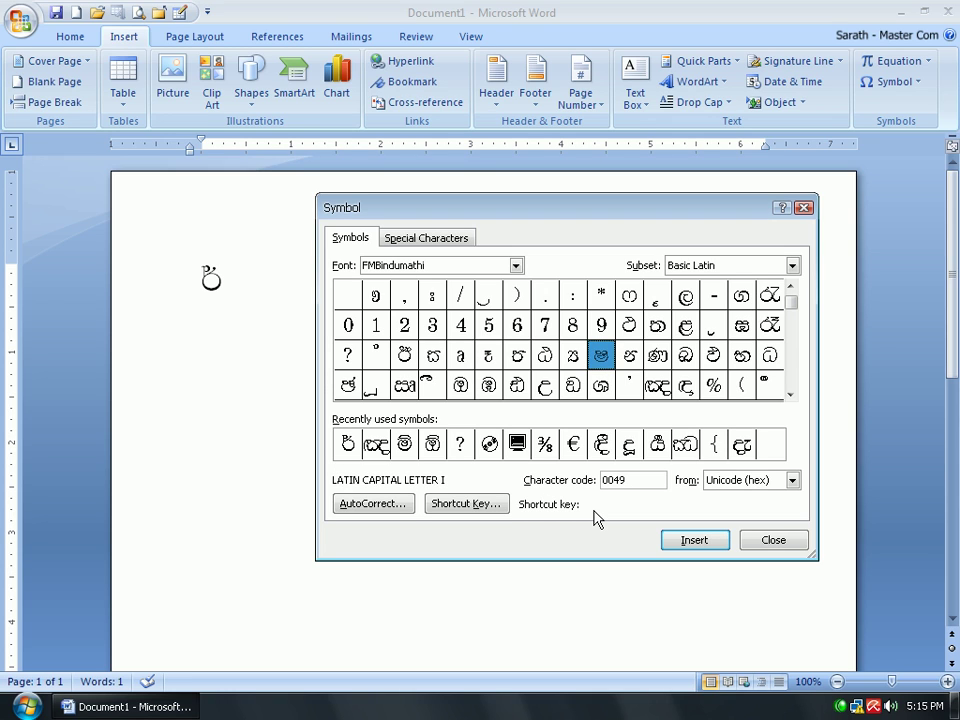
click(480, 507)
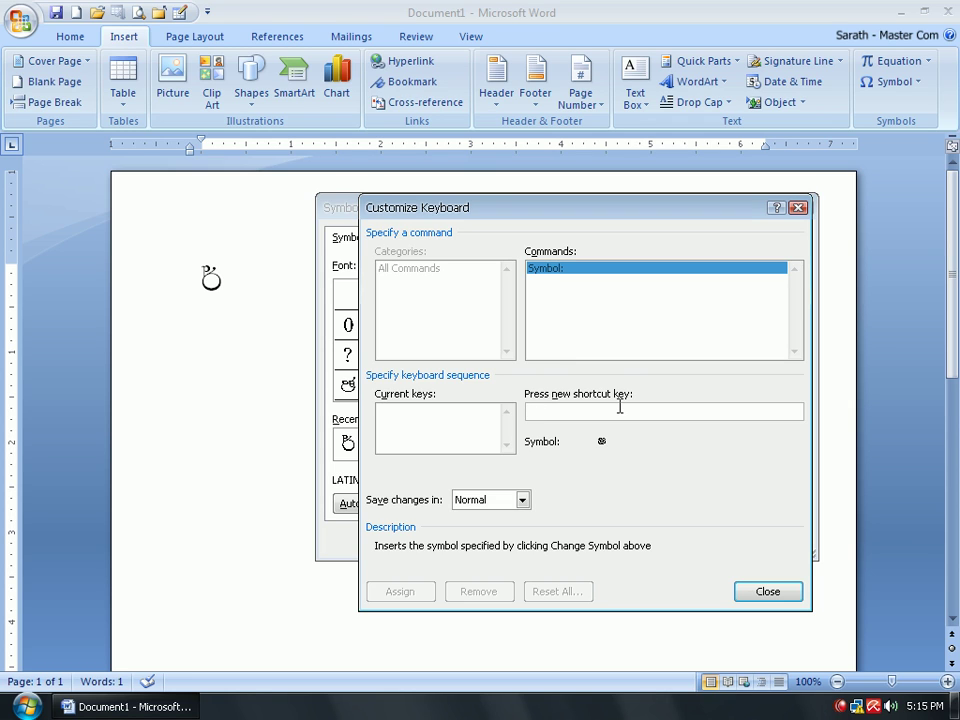
click(790, 598)
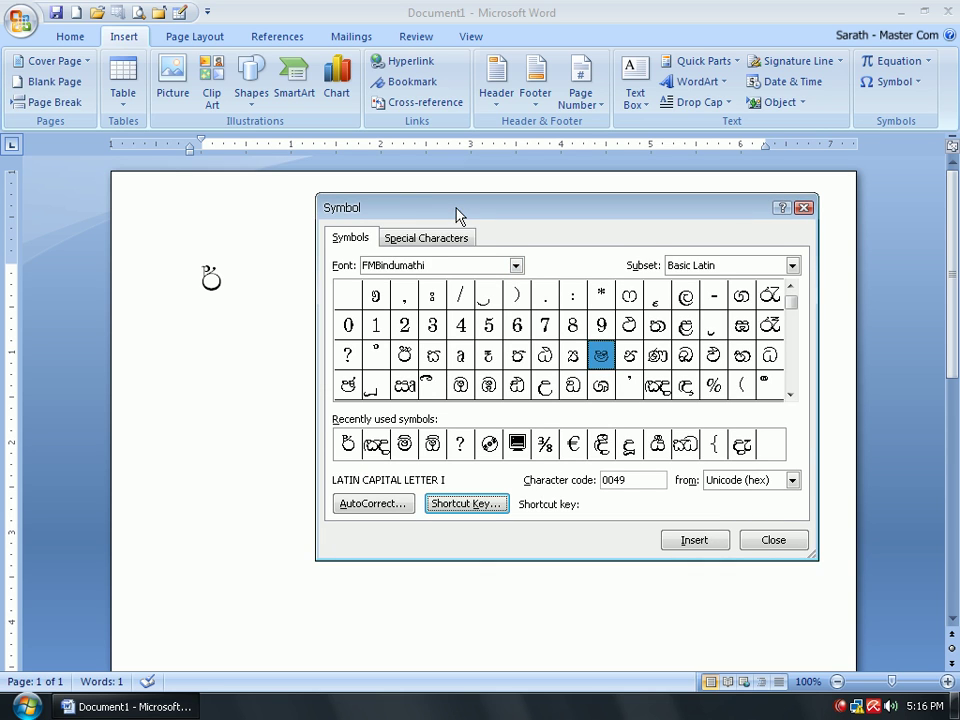
Review the special characters and their shortcut keys, especially the Copyright sign, and return to the FMBindumathi symbol grid.
drag(456, 208, 473, 194)
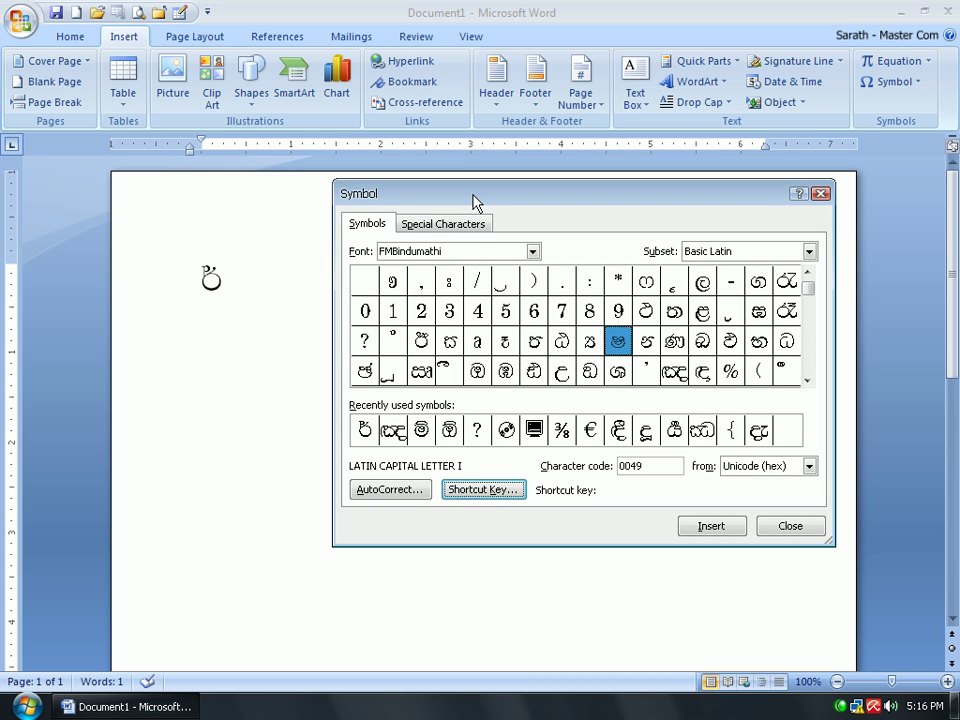
click(478, 228)
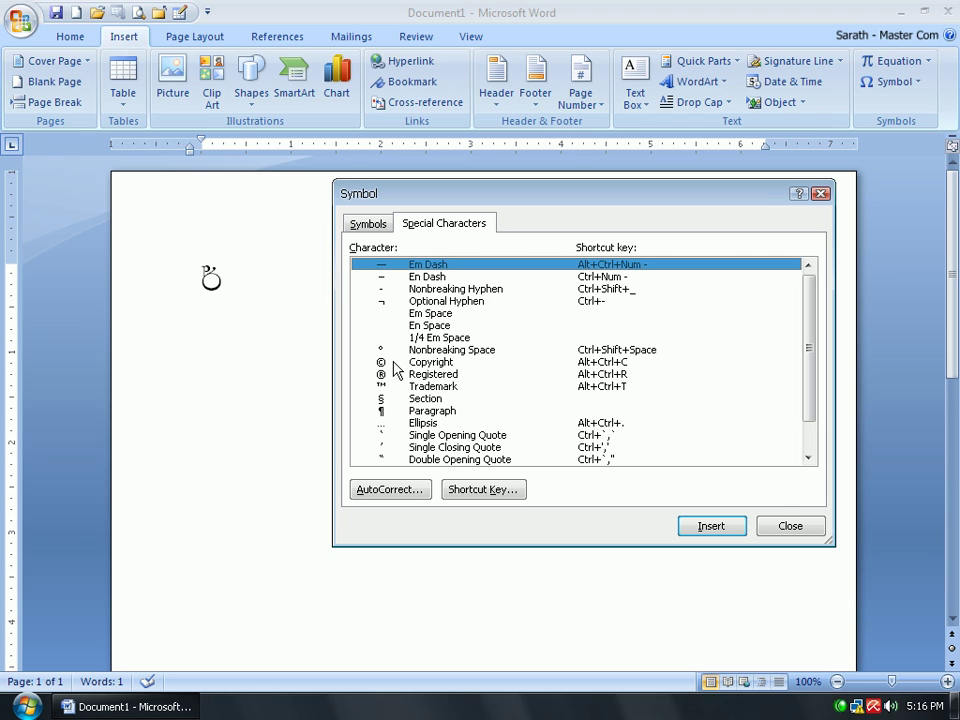
mouse_move(390, 366)
mouse_down()
mouse_move(381, 369)
mouse_move(388, 386)
mouse_move(398, 368)
mouse_up()
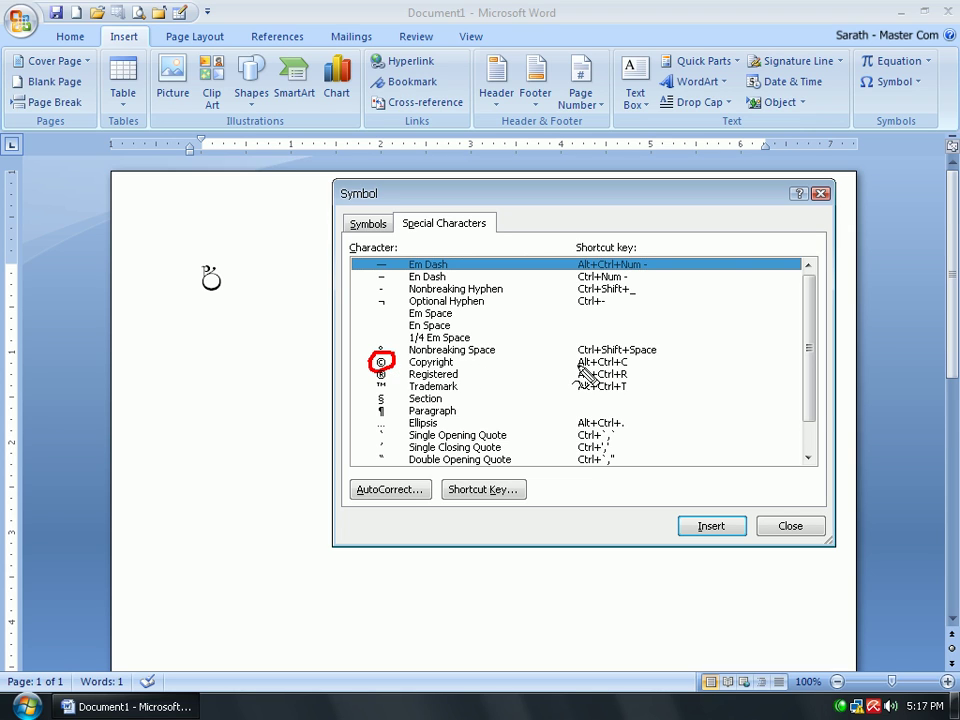
drag(577, 362, 630, 362)
key(Escape)
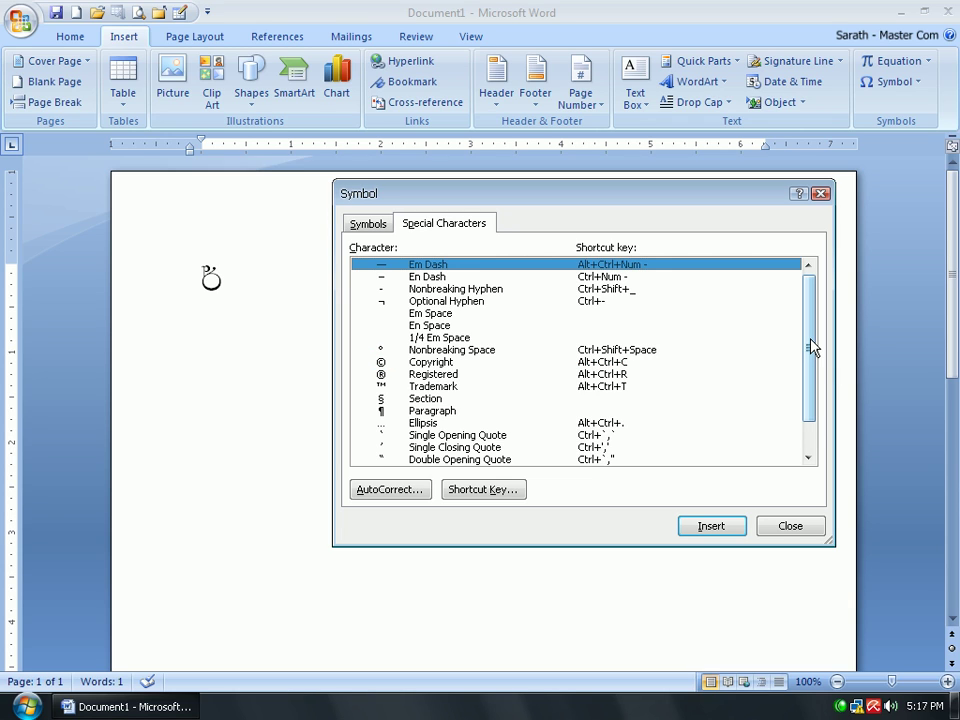
click(814, 423)
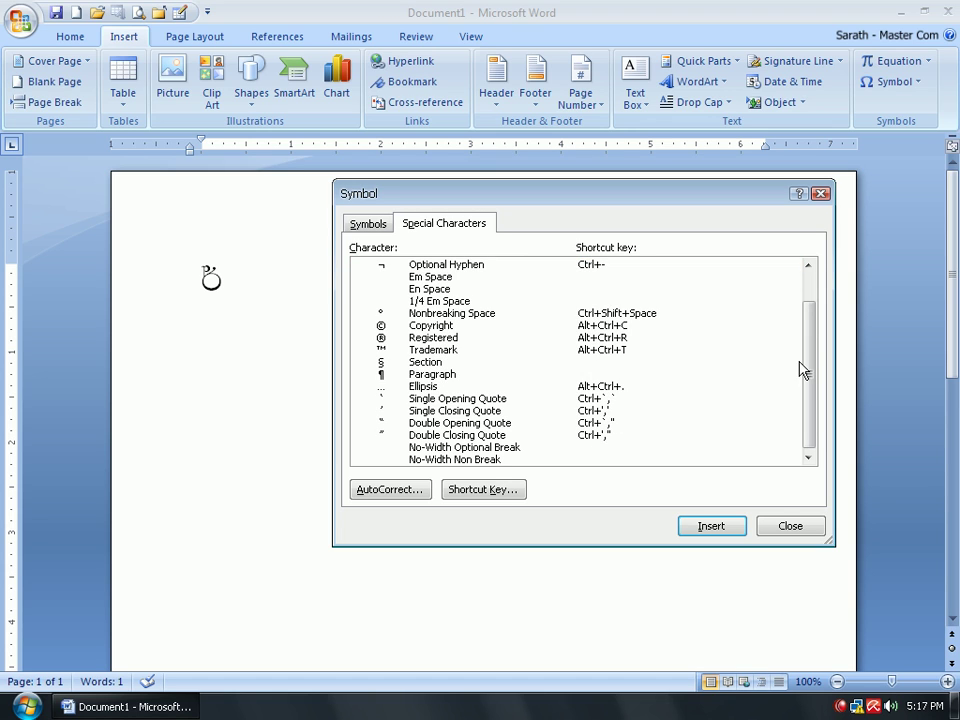
drag(810, 370, 810, 358)
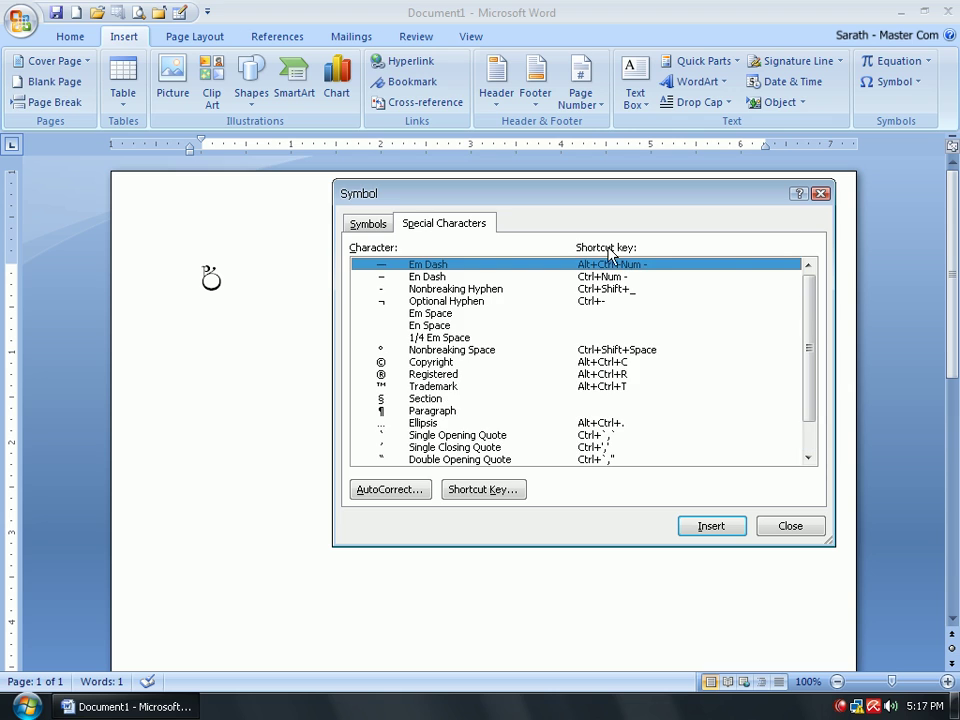
click(368, 224)
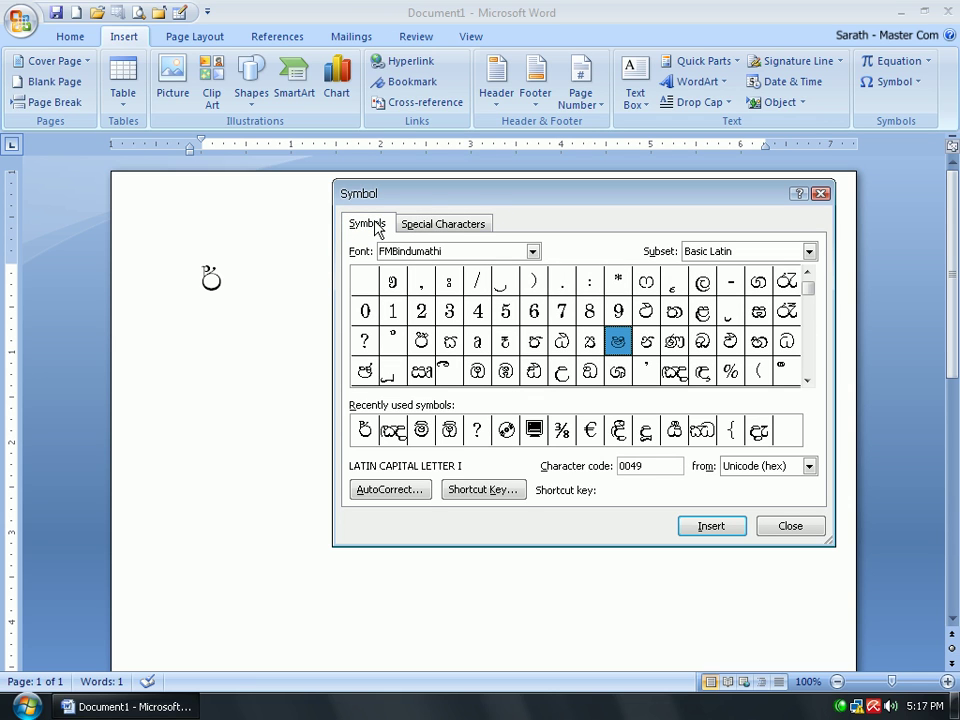